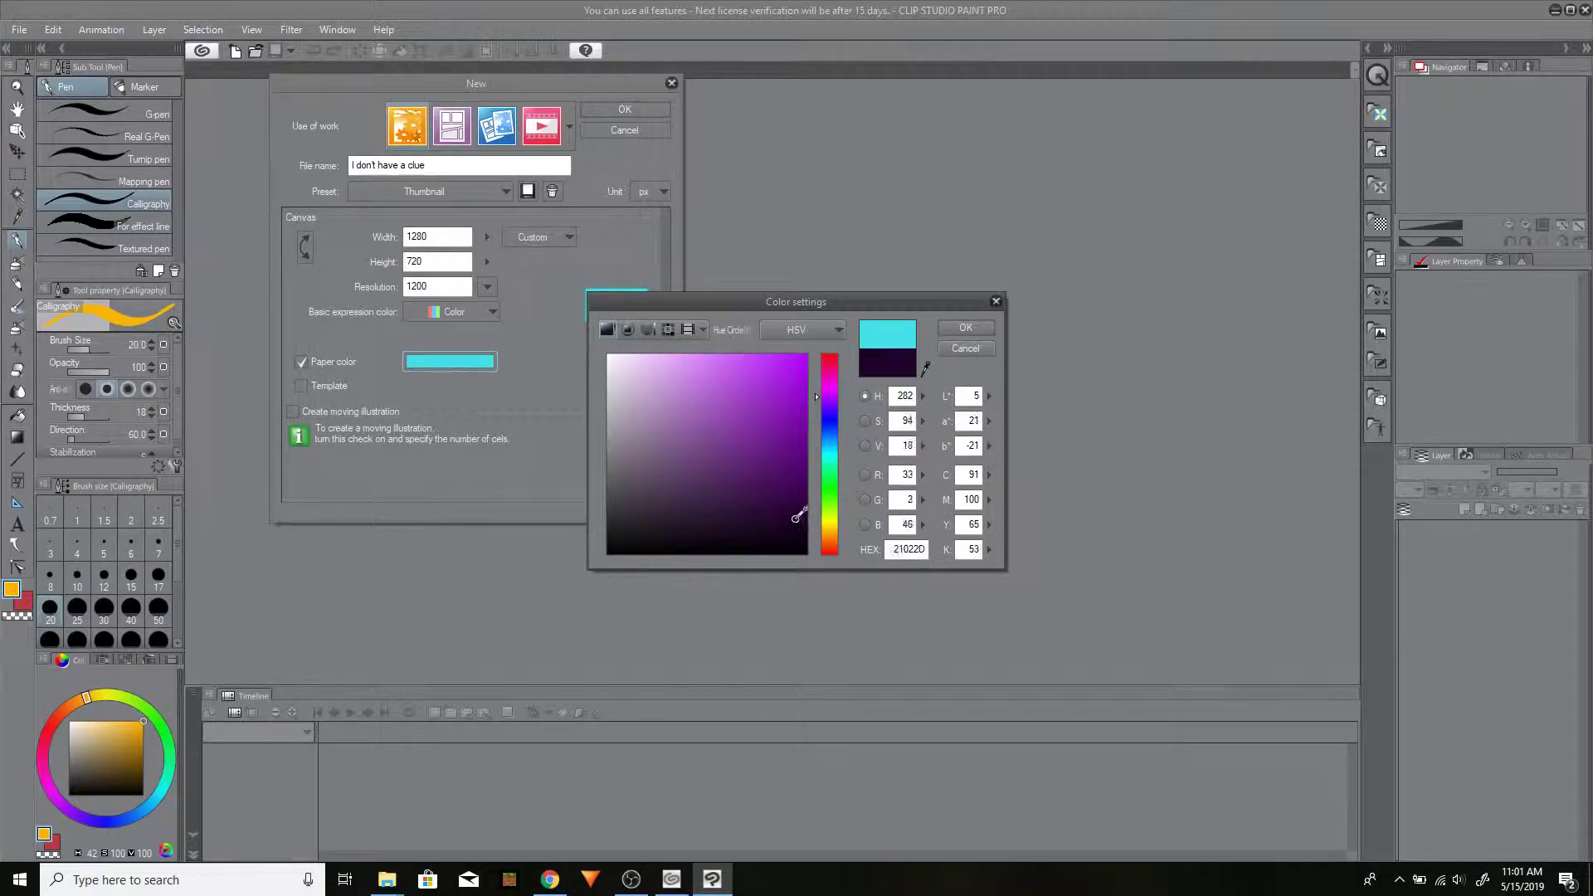
- Confirm the dark purple paper colour and create the 1280 x 720 px canvas at 1200 dpi
click(964, 328)
click(630, 113)
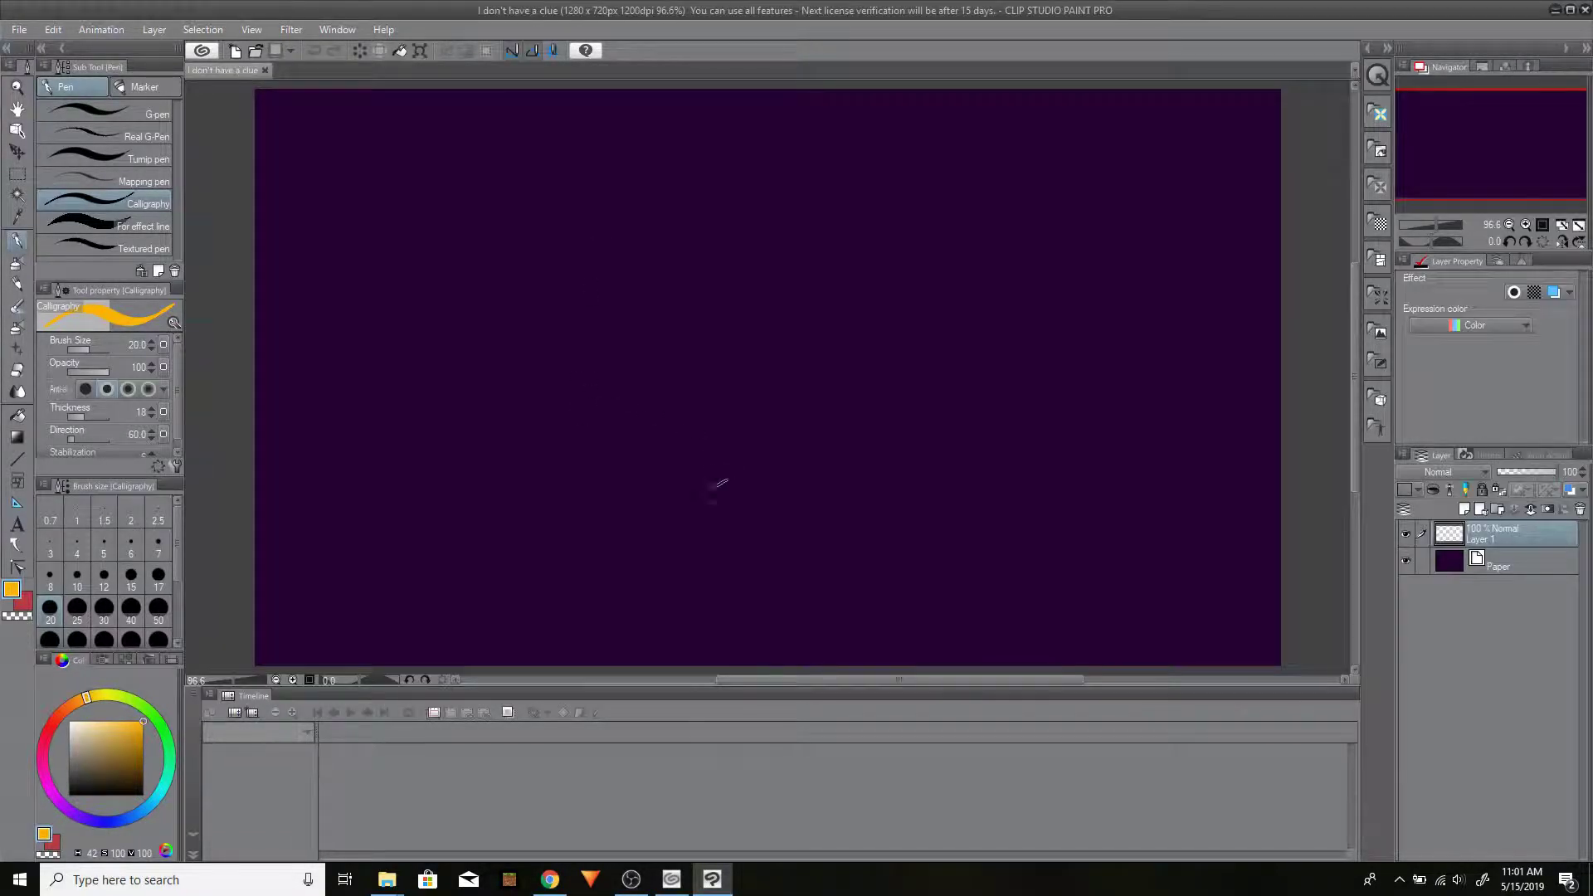
- Draw a four-pointed yellow star in the canvas's upper left with the Calligraphy pen and fill it
click(107, 705)
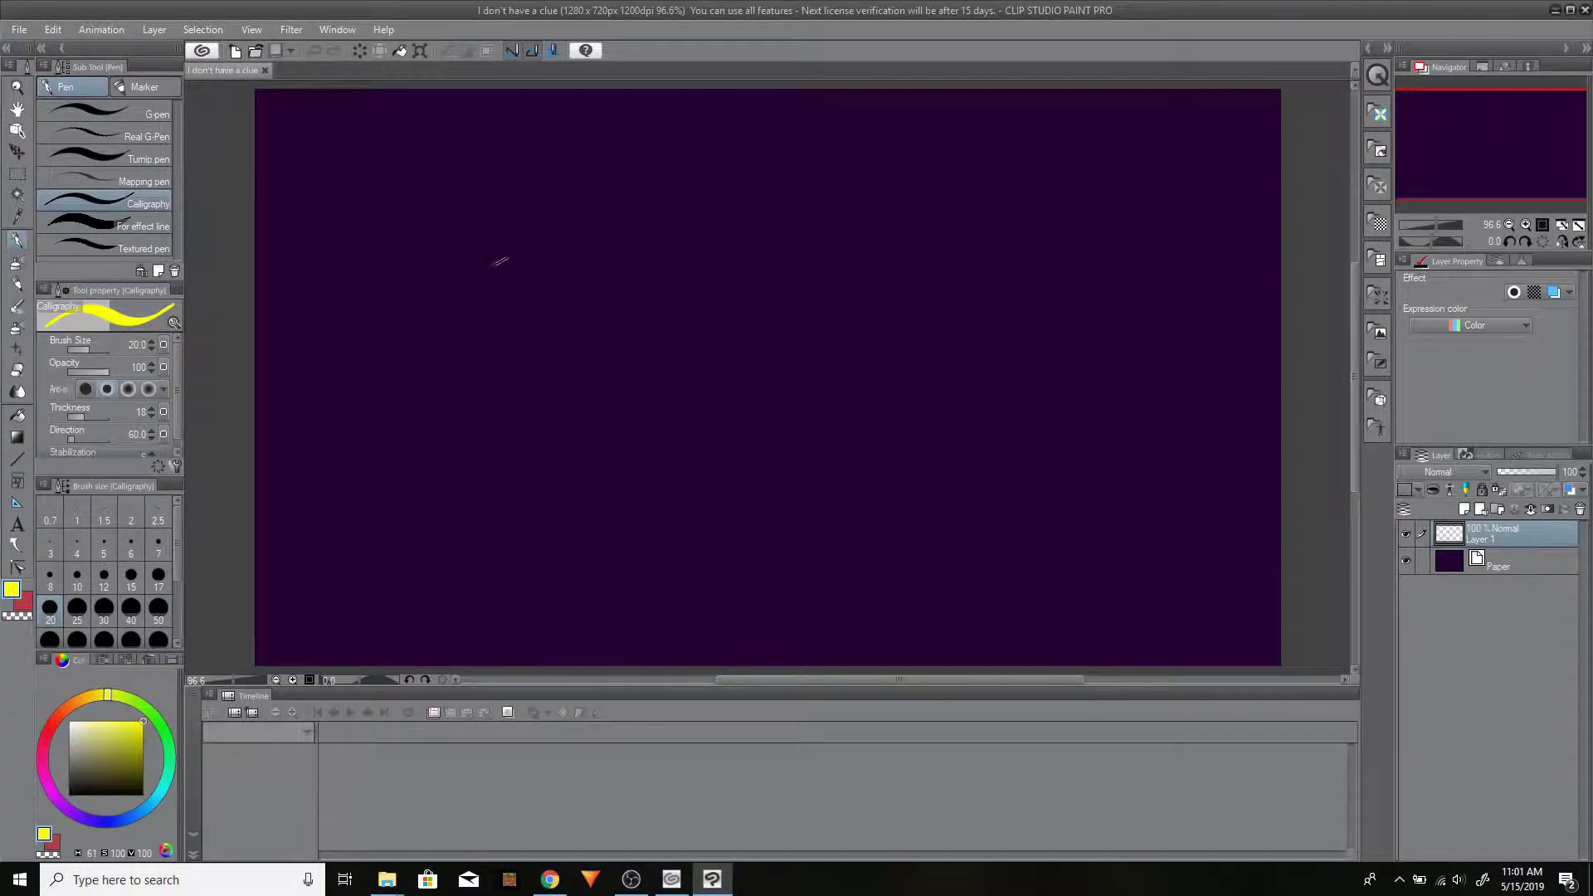
mouse_move(521, 184)
mouse_down()
mouse_move(477, 245)
mouse_move(456, 246)
mouse_move(496, 280)
mouse_move(498, 326)
mouse_move(557, 243)
mouse_move(523, 193)
mouse_move(503, 221)
mouse_up()
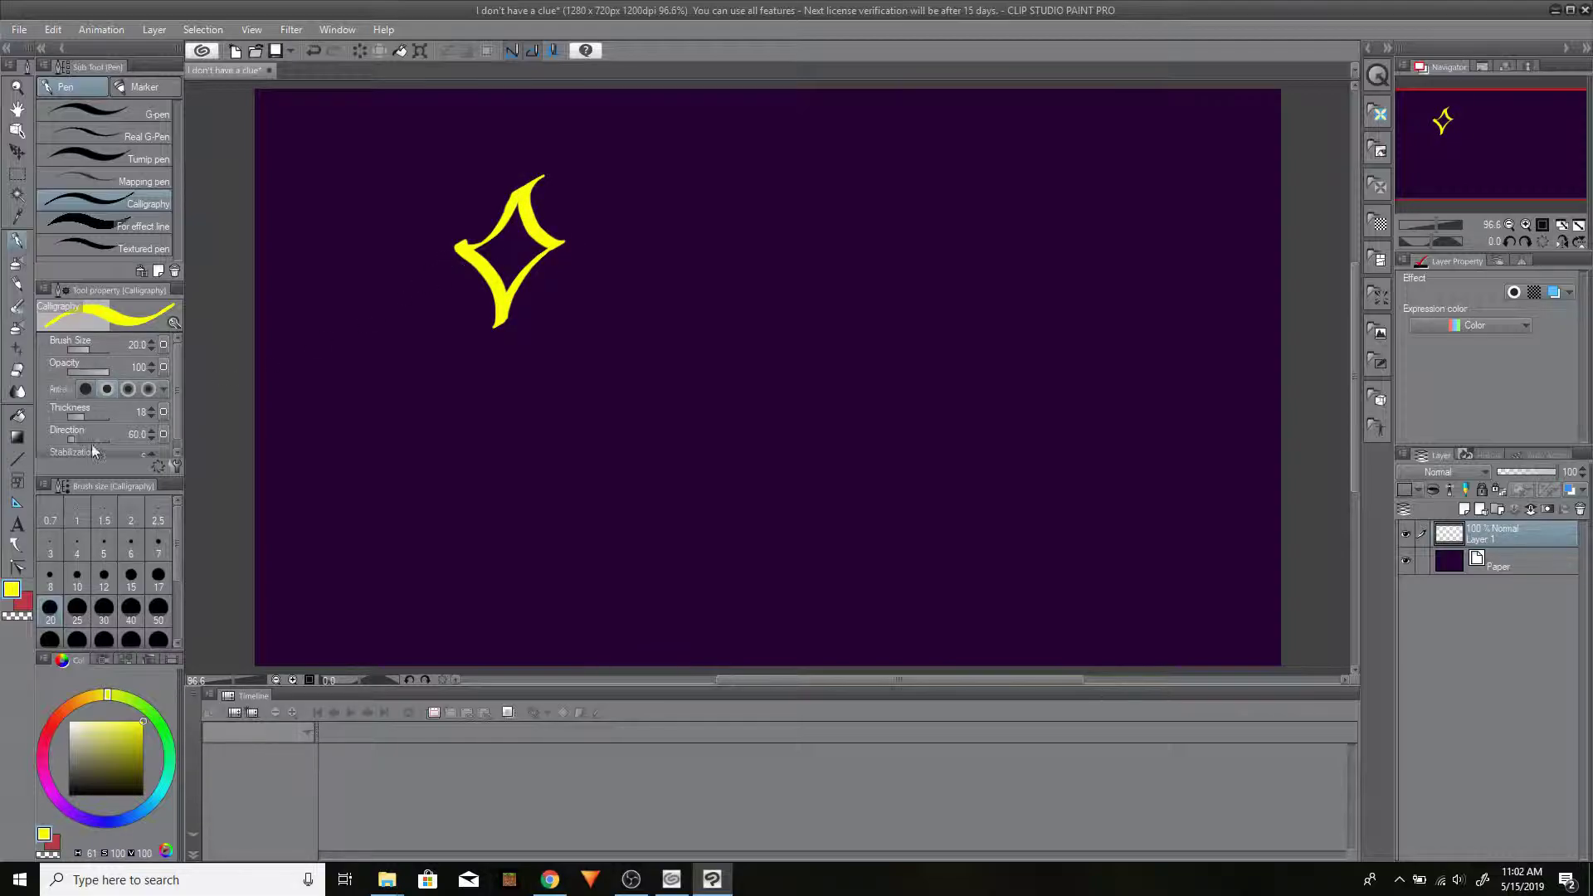
click(19, 414)
click(510, 249)
- Draw thin yellow straight-line rays radiating from the star, with the longest ones running down to the canvas's lower edge
click(19, 458)
drag(478, 215, 426, 131)
drag(500, 170, 495, 83)
drag(560, 201, 637, 83)
drag(555, 177, 581, 129)
drag(574, 263, 705, 242)
drag(445, 269, 321, 250)
drag(467, 293, 352, 352)
drag(563, 294, 674, 338)
drag(473, 340, 312, 658)
drag(548, 332, 719, 674)
drag(487, 368, 444, 674)
drag(538, 253, 605, 526)
drag(520, 322, 537, 529)
- Draw a four-pointed black star in the canvas's upper right with the Calligraphy pen and fill it black
drag(1471, 149, 1473, 123)
click(69, 792)
key(p)
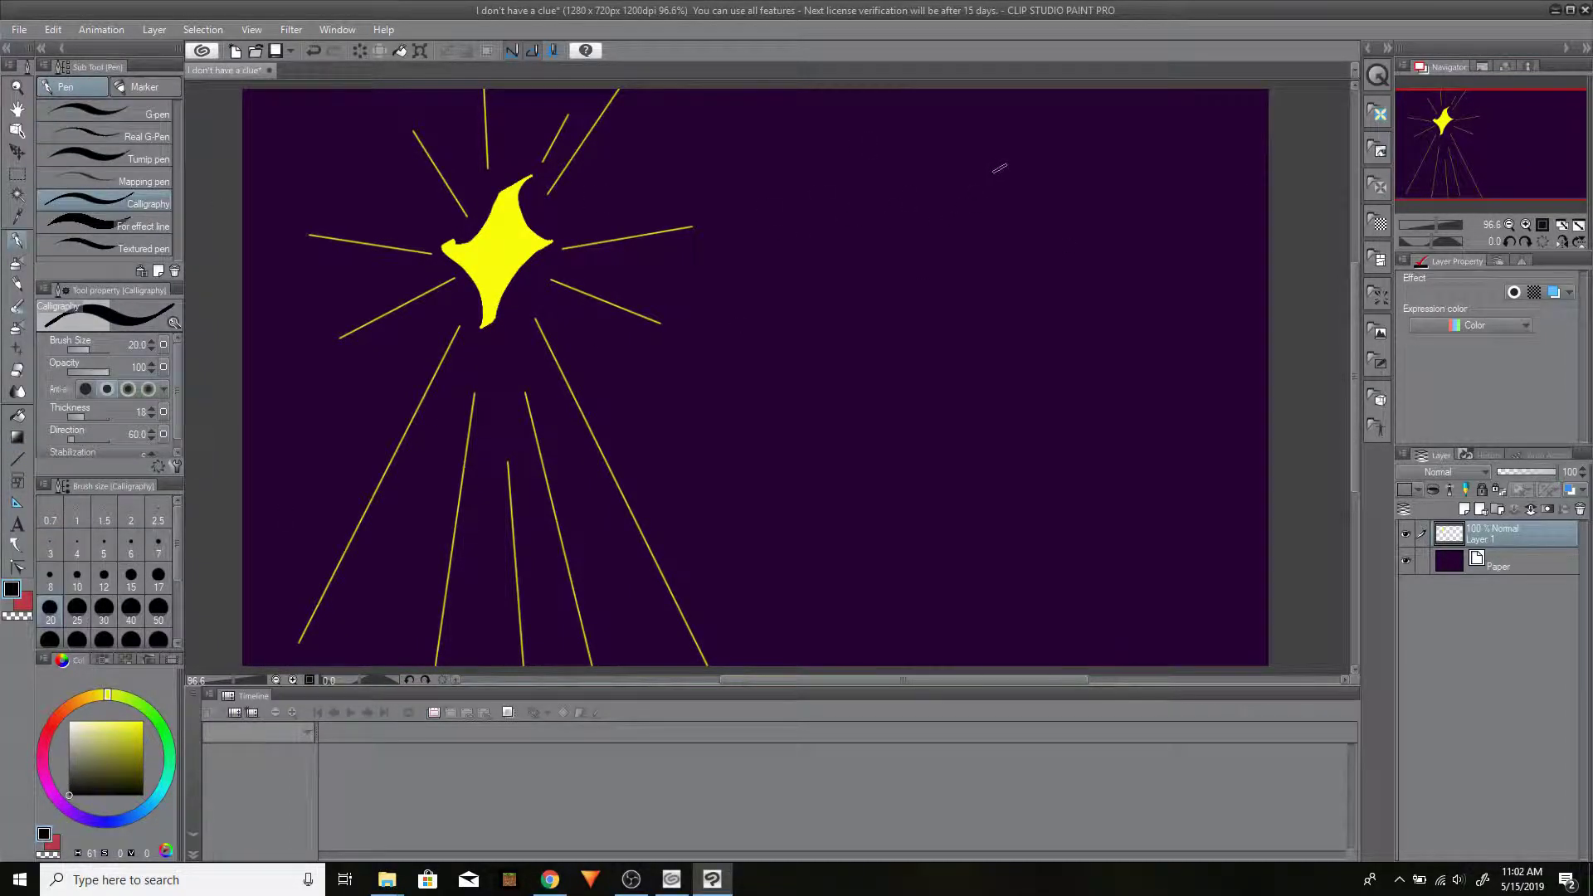
mouse_move(1006, 170)
mouse_down()
mouse_move(973, 245)
mouse_move(940, 245)
mouse_move(981, 317)
mouse_move(1023, 264)
mouse_move(1056, 256)
mouse_move(1013, 220)
mouse_move(1014, 175)
mouse_up()
click(17, 415)
click(1013, 250)
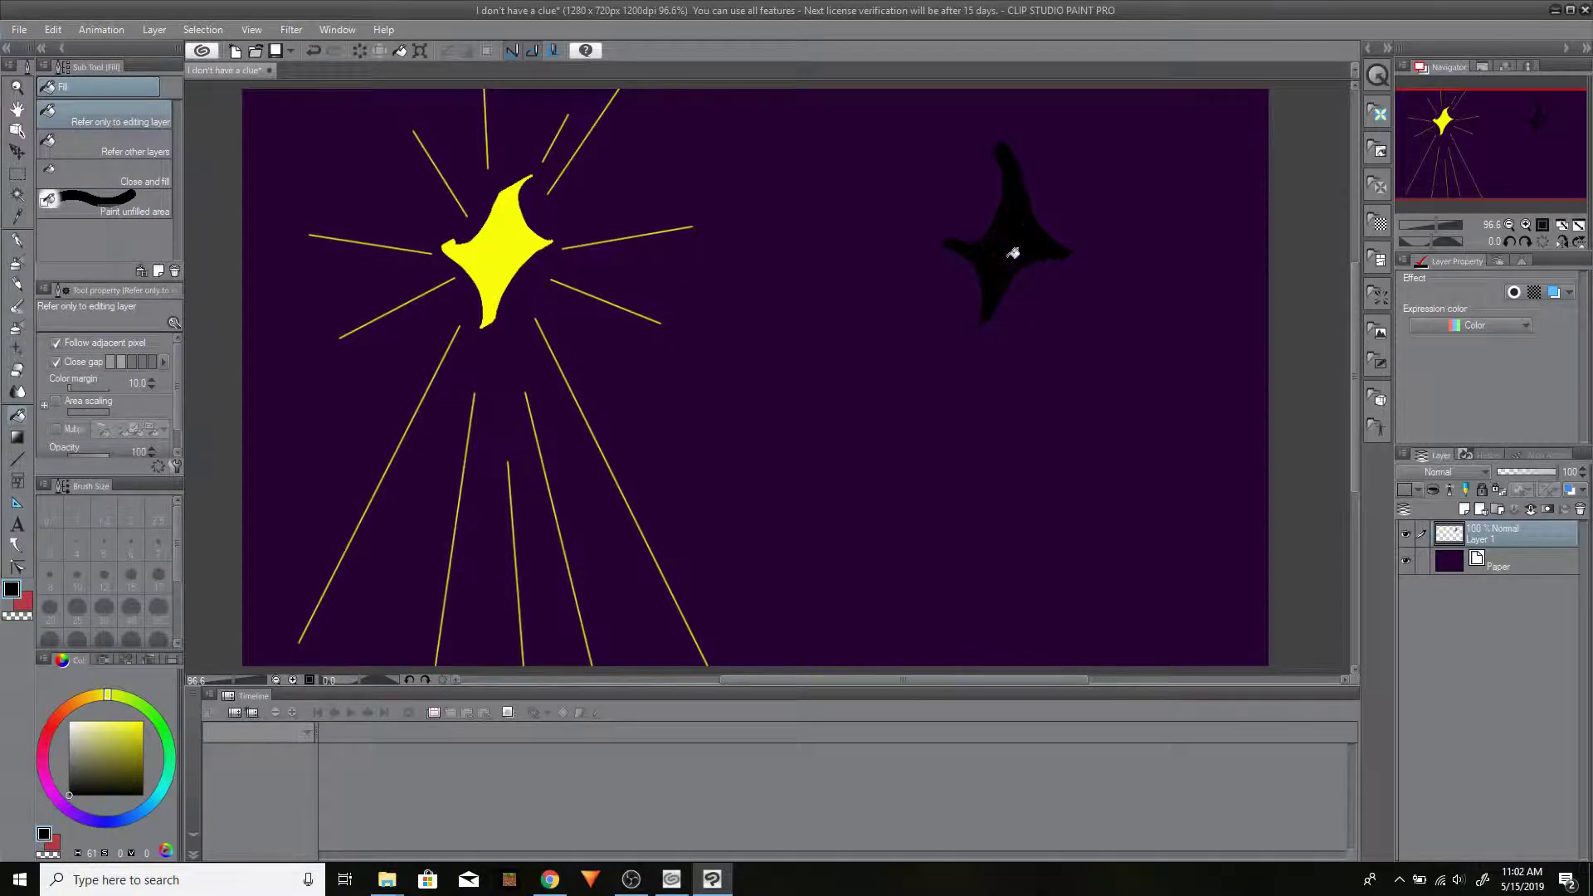
- Draw thin black straight-line rays radiating outward around the black star
key(p)
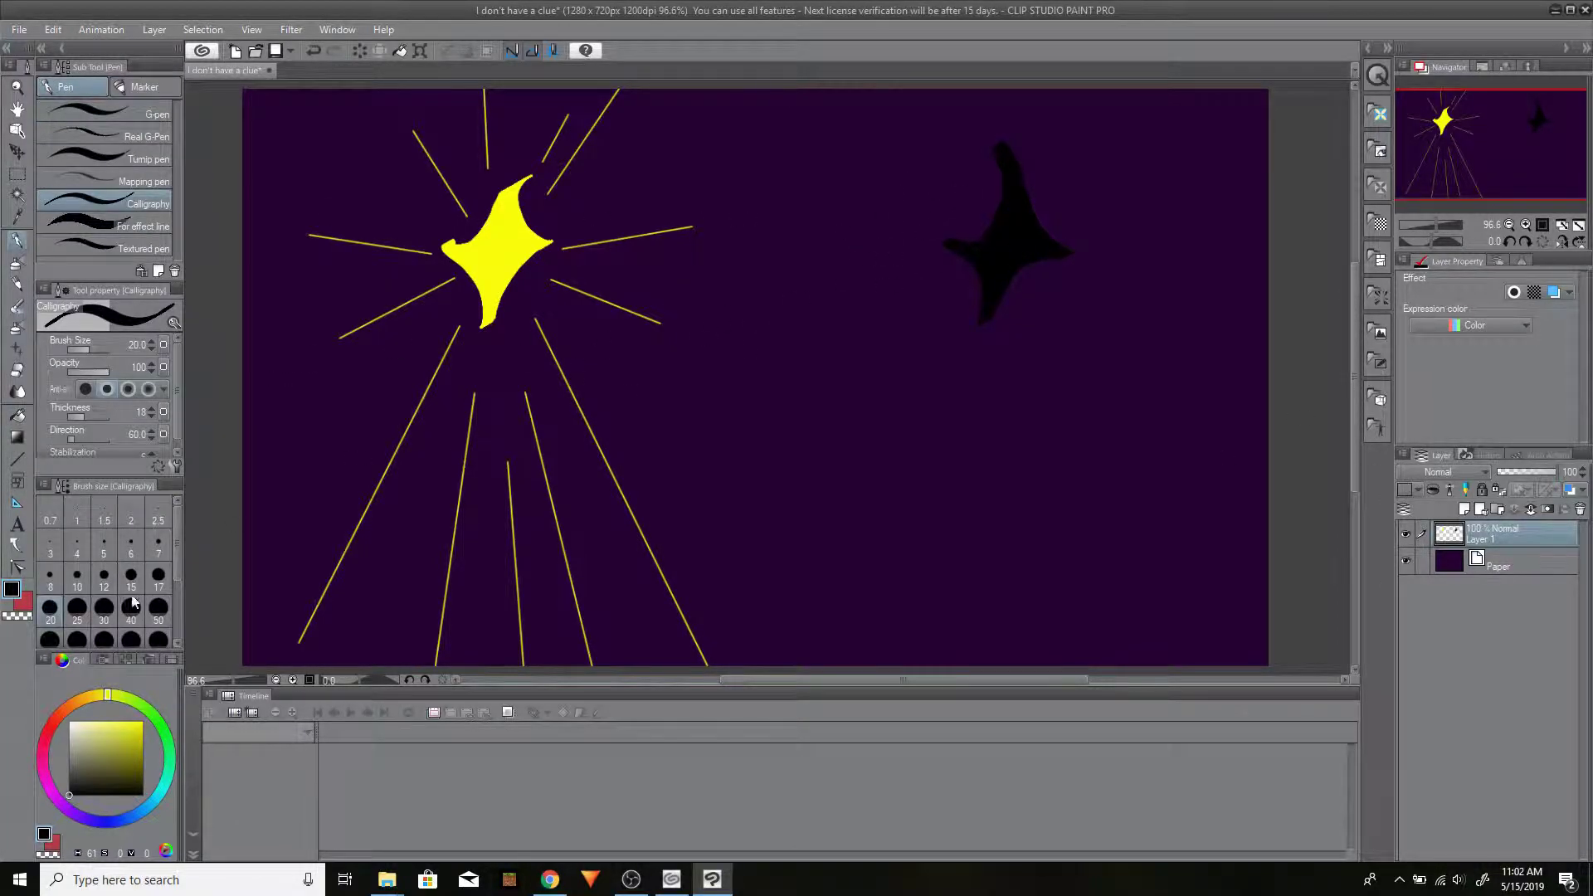
key(u)
scroll(963, 164, up, 1)
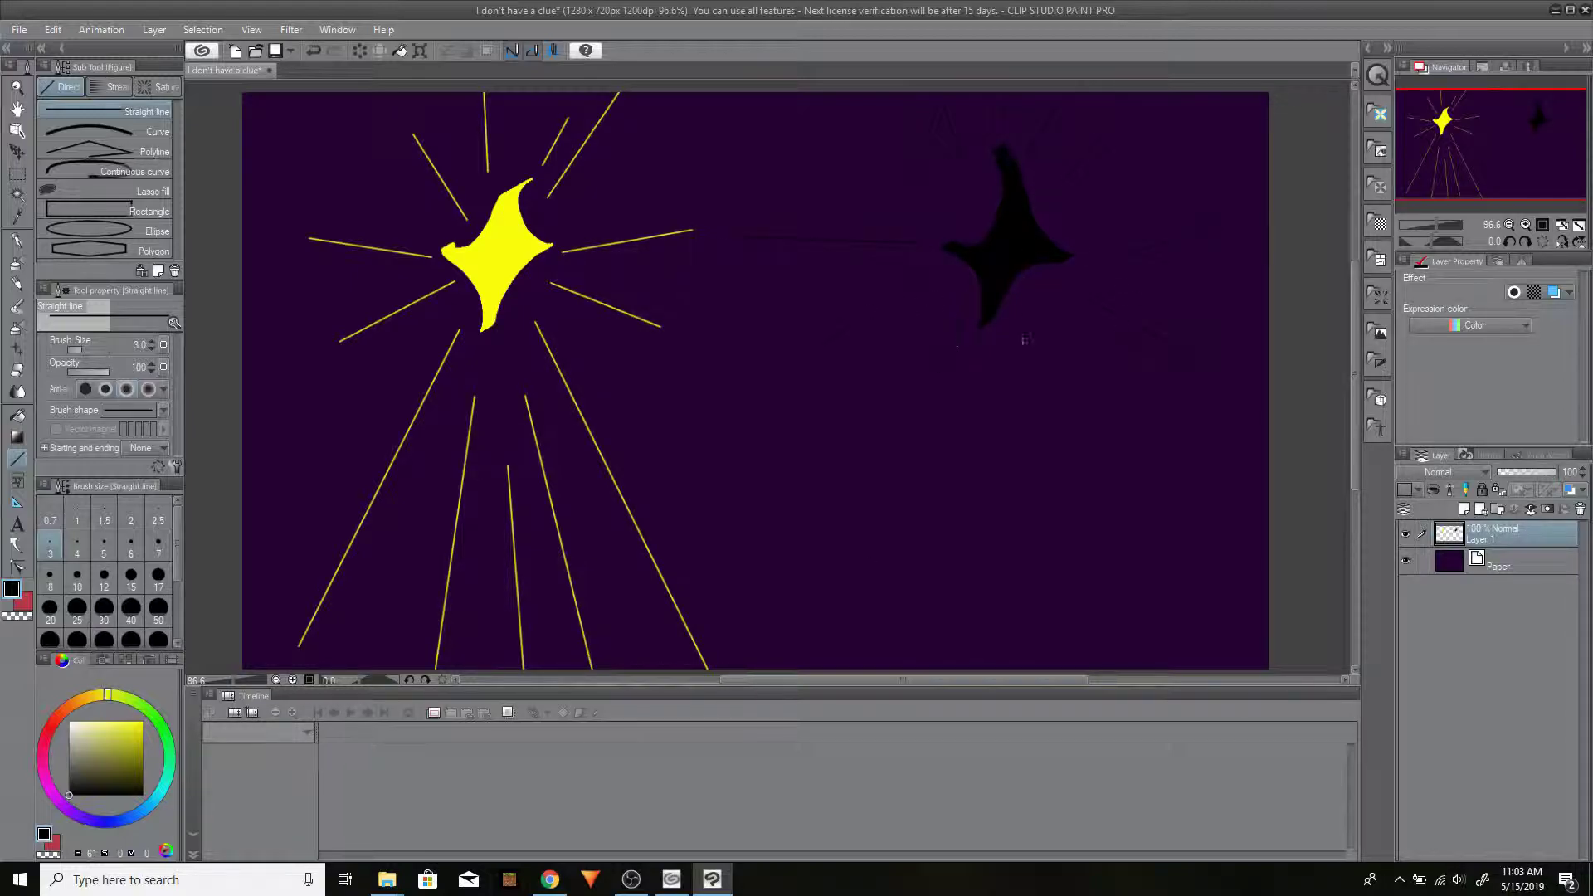
scroll(1015, 349, down, 1)
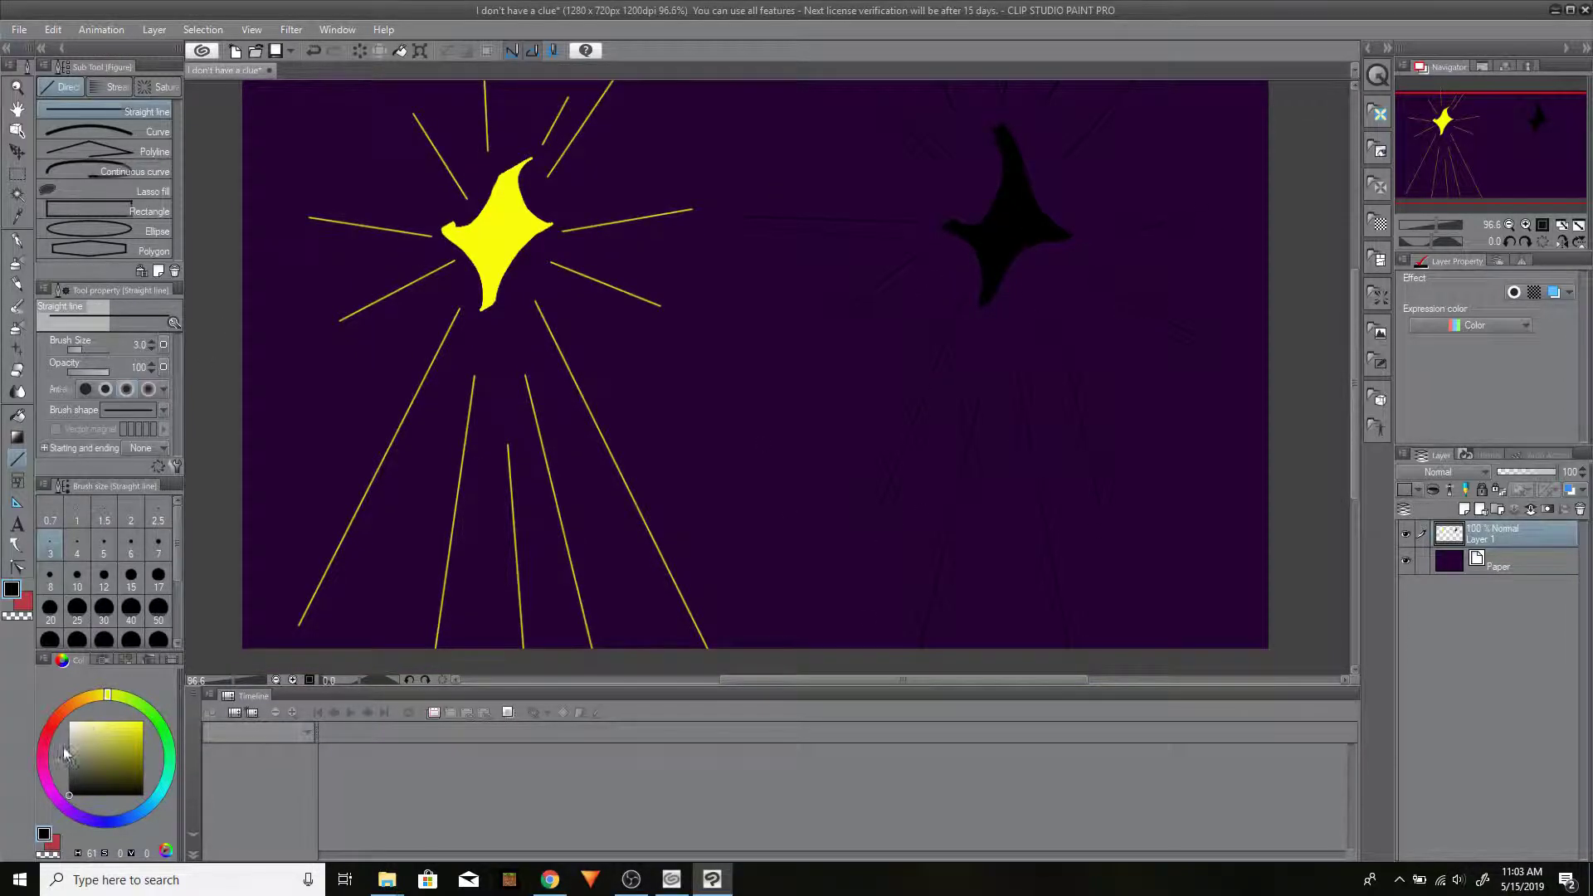
- Choose light purple as the drawing colour and add a new layer between Layer 1 and the paper
click(63, 804)
click(145, 726)
drag(146, 729, 117, 709)
click(1481, 511)
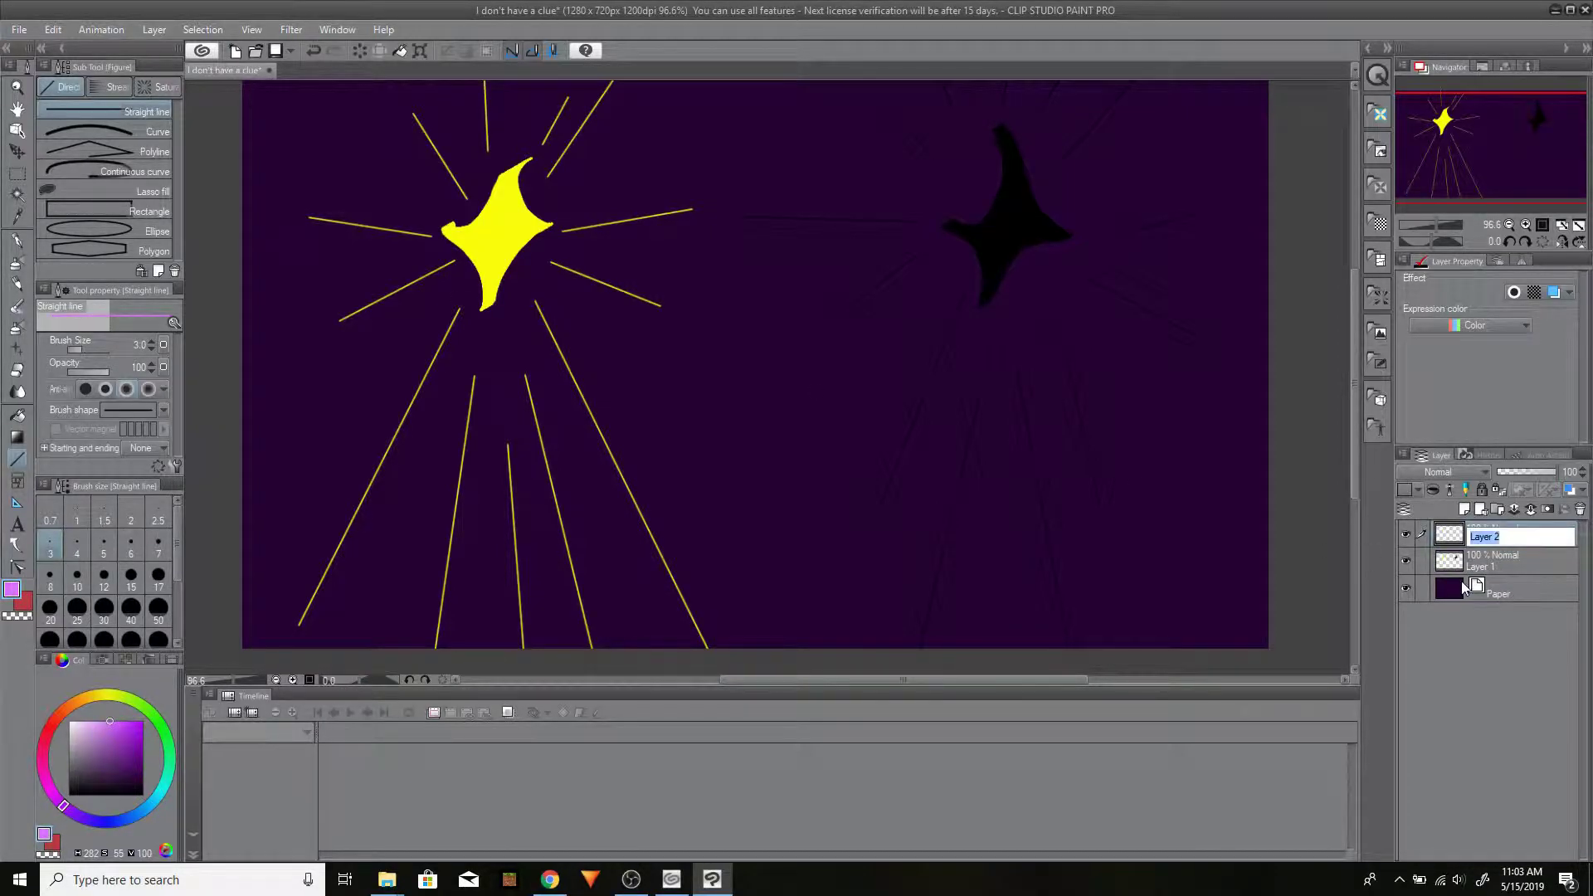
- Set up the G-pen with a brush size of 50 and an opacity of 40
click(18, 392)
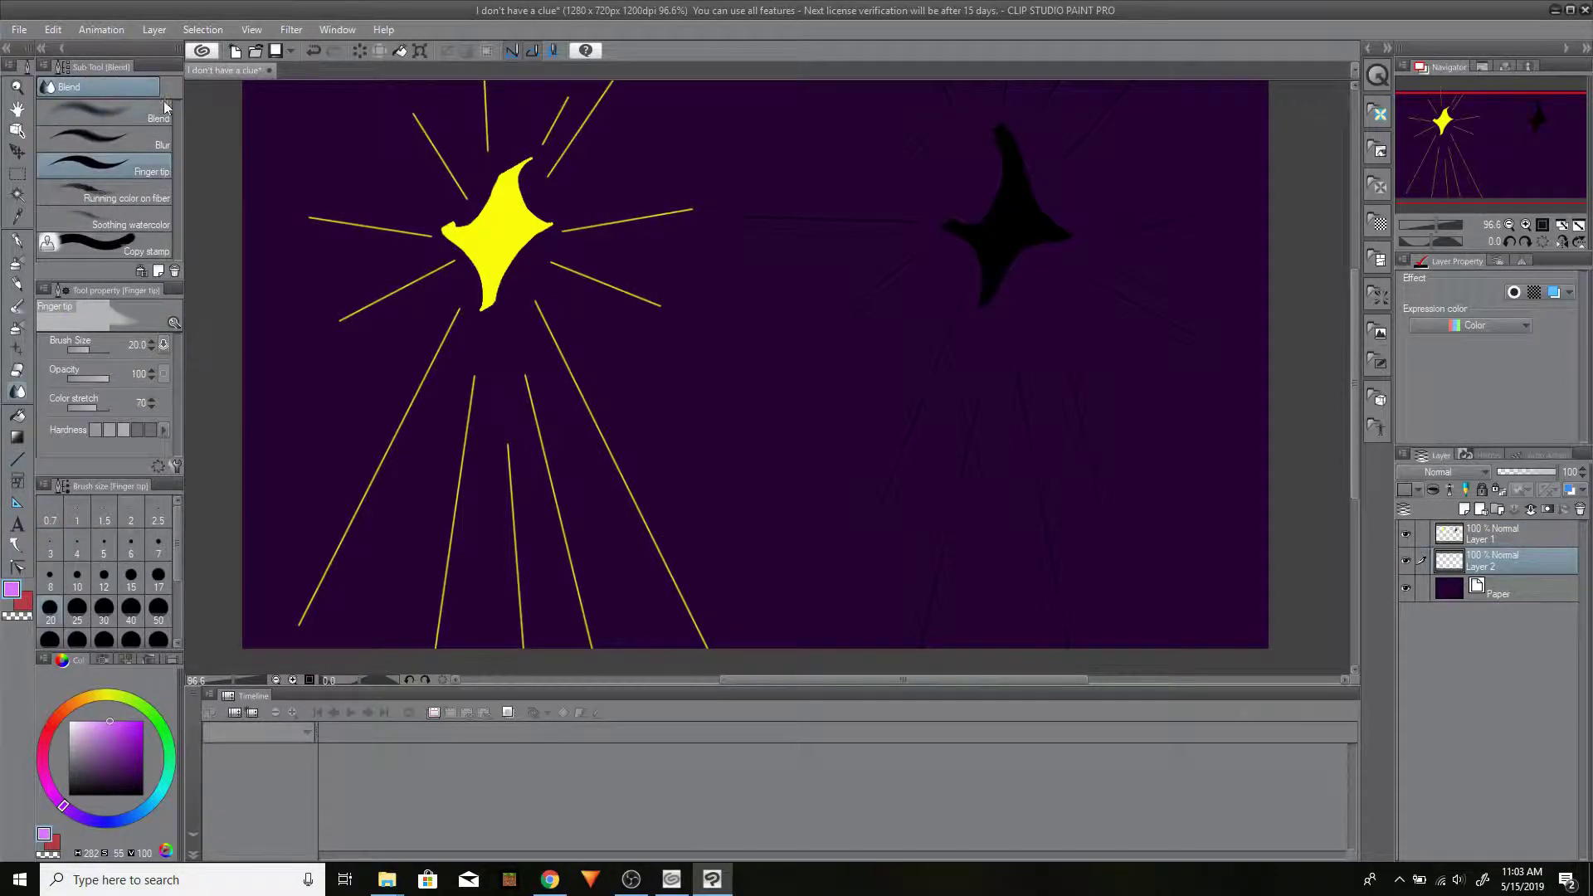
click(17, 240)
click(143, 114)
click(158, 611)
click(83, 373)
drag(83, 373, 84, 375)
click(150, 372)
click(150, 365)
- Paint translucent light purple over the canvas's right half, with a second, brighter oval layer around the black star
mouse_move(1289, 96)
mouse_down()
mouse_move(1118, 91)
mouse_move(791, 287)
mouse_move(919, 548)
mouse_move(1206, 419)
mouse_move(968, 442)
mouse_move(1142, 429)
mouse_move(911, 394)
mouse_move(1130, 410)
mouse_move(1002, 299)
mouse_move(824, 380)
mouse_move(962, 101)
mouse_move(754, 345)
mouse_move(825, 88)
mouse_move(749, 148)
mouse_move(694, 297)
mouse_up()
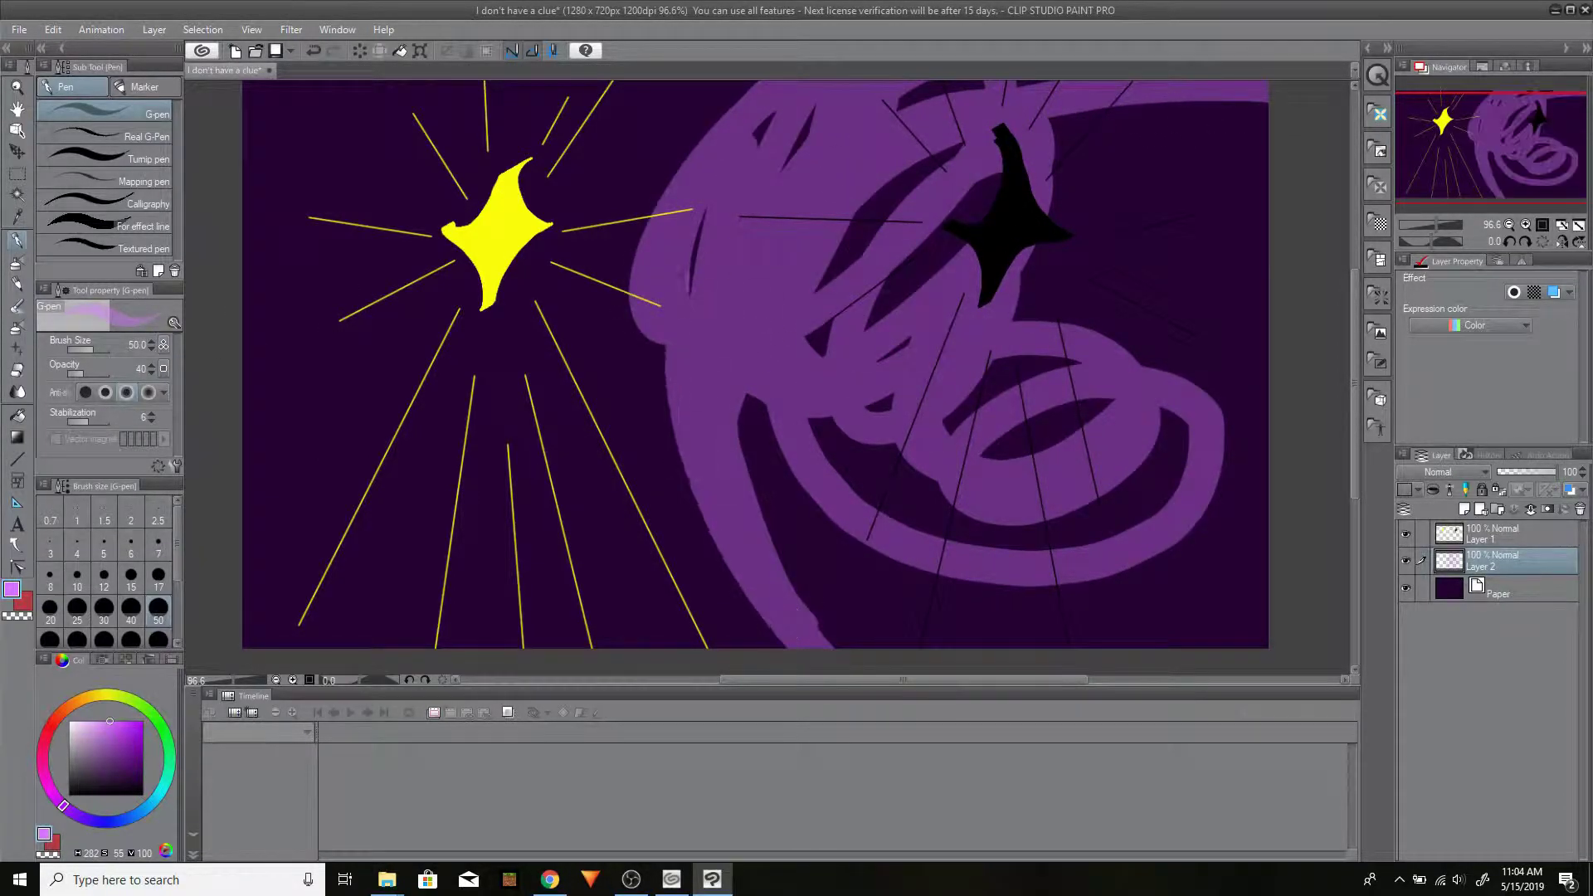
key(ctrl+z)
mouse_move(782, 655)
mouse_down()
mouse_move(694, 238)
mouse_move(839, 640)
mouse_move(820, 662)
mouse_move(715, 236)
mouse_move(776, 166)
mouse_move(837, 515)
mouse_move(811, 343)
mouse_move(775, 299)
mouse_move(880, 108)
mouse_move(954, 581)
mouse_move(1080, 655)
mouse_move(937, 249)
mouse_move(979, 157)
mouse_move(896, 99)
mouse_move(1029, 83)
mouse_up()
mouse_move(946, 224)
mouse_down()
mouse_move(1003, 217)
mouse_move(1118, 610)
mouse_move(1050, 280)
mouse_move(1085, 108)
mouse_move(1064, 100)
mouse_move(1111, 419)
mouse_move(1277, 657)
mouse_move(1133, 365)
mouse_move(1136, 203)
mouse_move(1132, 363)
mouse_move(1150, 340)
mouse_move(1266, 532)
mouse_move(1261, 139)
mouse_move(1265, 353)
mouse_up()
mouse_move(1000, 680)
mouse_down()
mouse_move(900, 680)
mouse_move(1023, 683)
mouse_up()
mouse_move(926, 641)
mouse_down()
mouse_move(852, 345)
mouse_move(855, 116)
mouse_move(954, 91)
mouse_move(995, 639)
mouse_move(883, 332)
mouse_move(1028, 92)
mouse_move(1162, 465)
mouse_move(1149, 166)
mouse_move(1103, 647)
mouse_move(1062, 414)
mouse_move(996, 373)
mouse_move(1020, 116)
mouse_move(1079, 357)
mouse_move(1145, 389)
mouse_up()
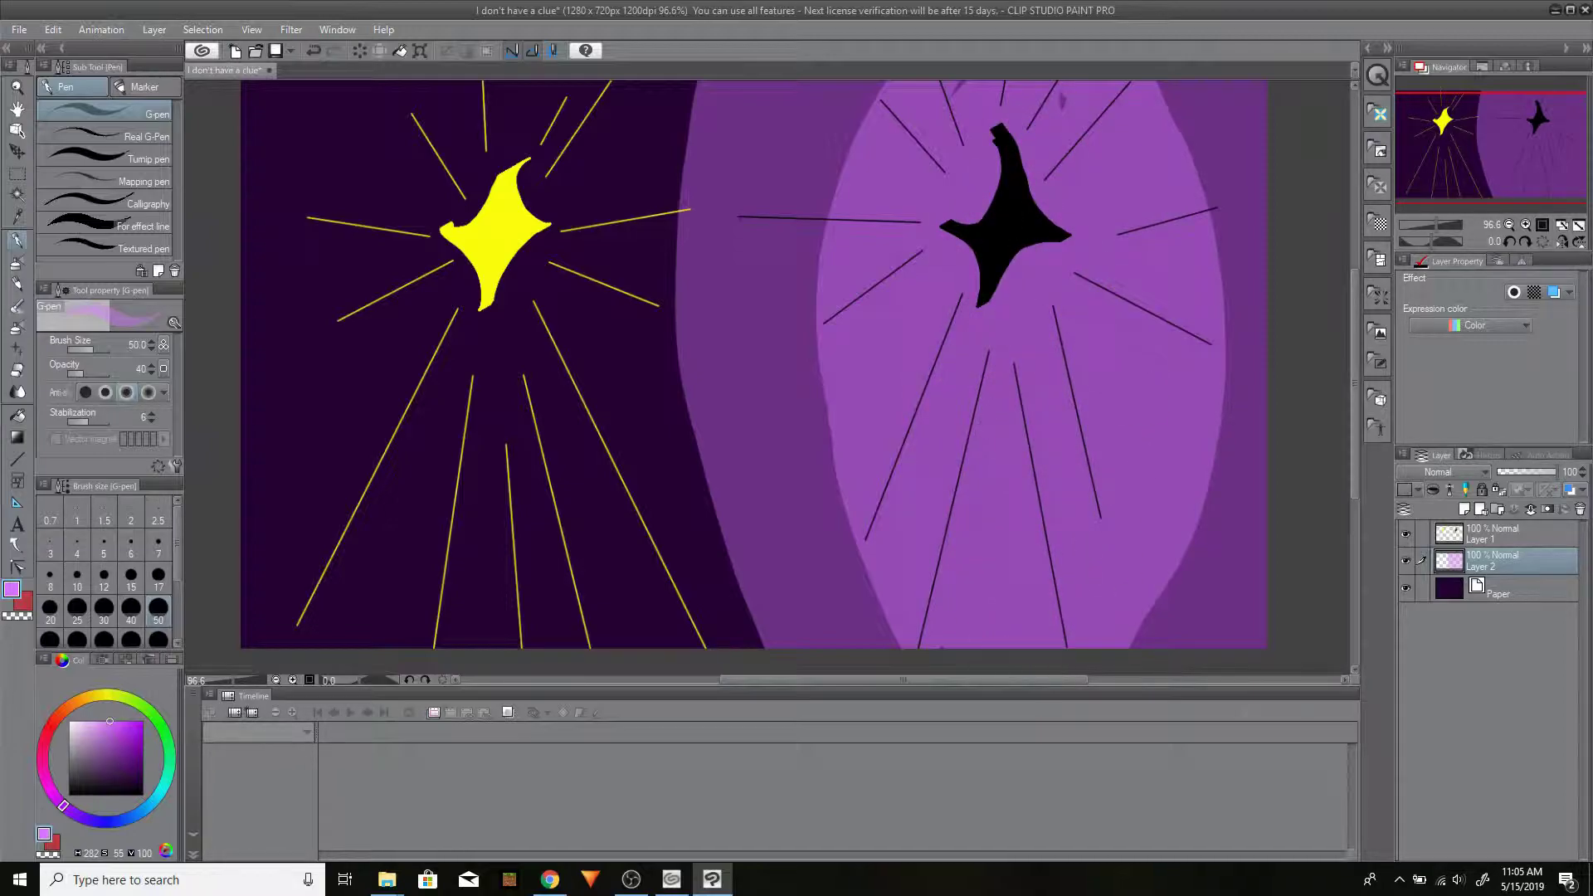
- Brighten the area right around the black star with light purple and darken the area around the yellow star with black
mouse_move(894, 477)
mouse_down()
mouse_move(830, 431)
mouse_move(821, 340)
mouse_up()
mouse_move(1008, 133)
mouse_down()
mouse_move(992, 244)
mouse_move(1006, 197)
mouse_move(957, 273)
mouse_move(1051, 220)
mouse_move(976, 151)
mouse_move(1006, 137)
mouse_move(1011, 271)
mouse_move(1056, 169)
mouse_up()
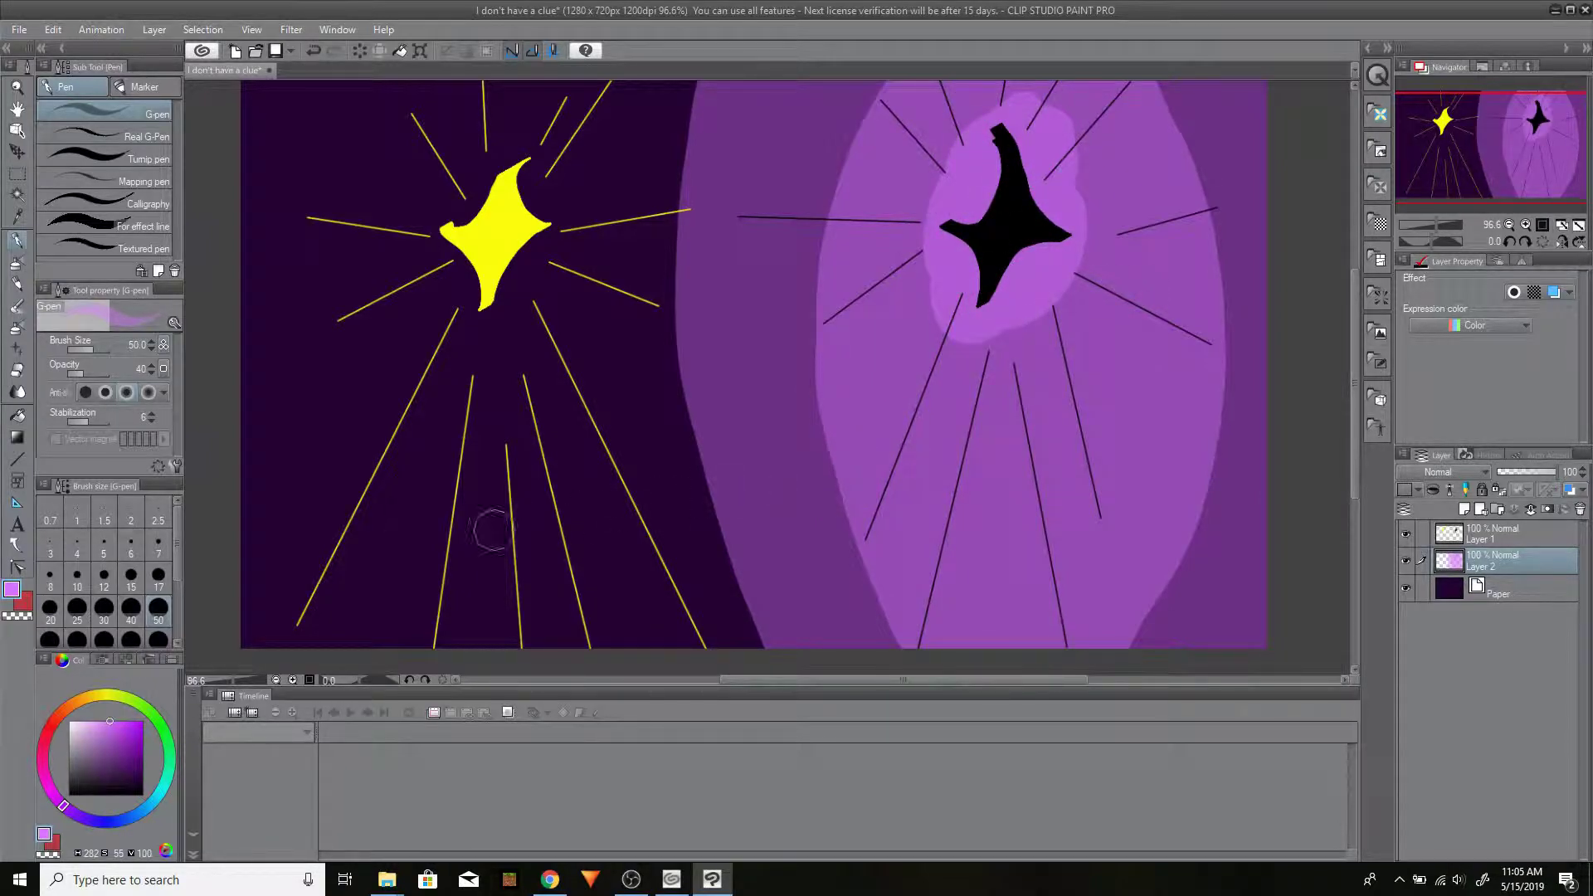
click(142, 793)
mouse_move(497, 257)
mouse_down()
mouse_move(448, 290)
mouse_move(498, 248)
mouse_move(460, 375)
mouse_move(539, 158)
mouse_up()
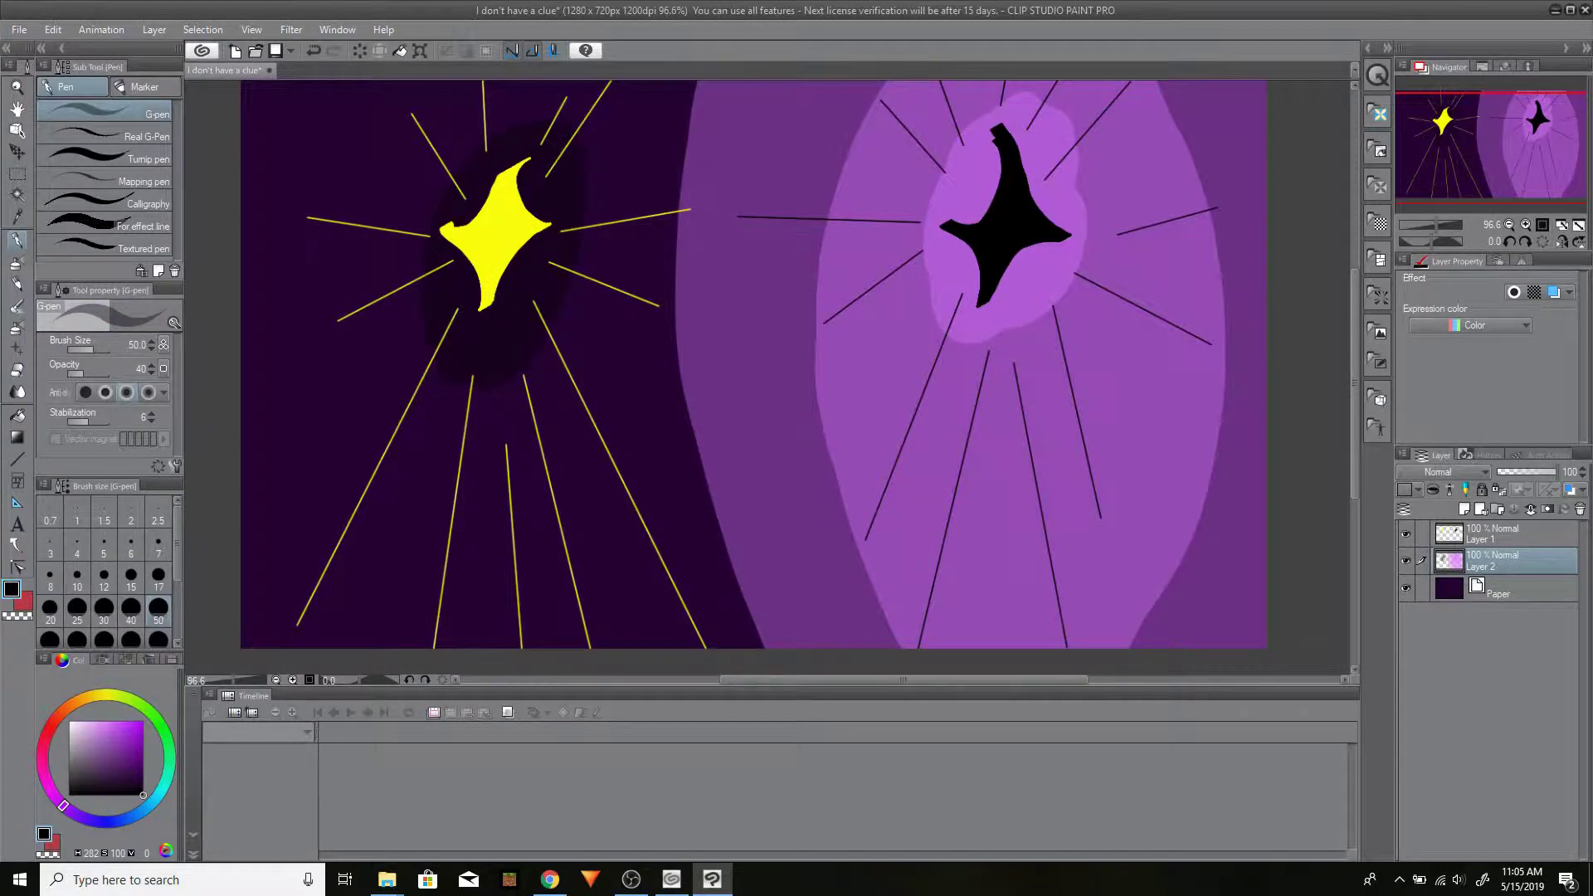
- Soften the edges of the dark patch and the left edge of the inner purple oval with the Blur tool
click(18, 391)
click(125, 139)
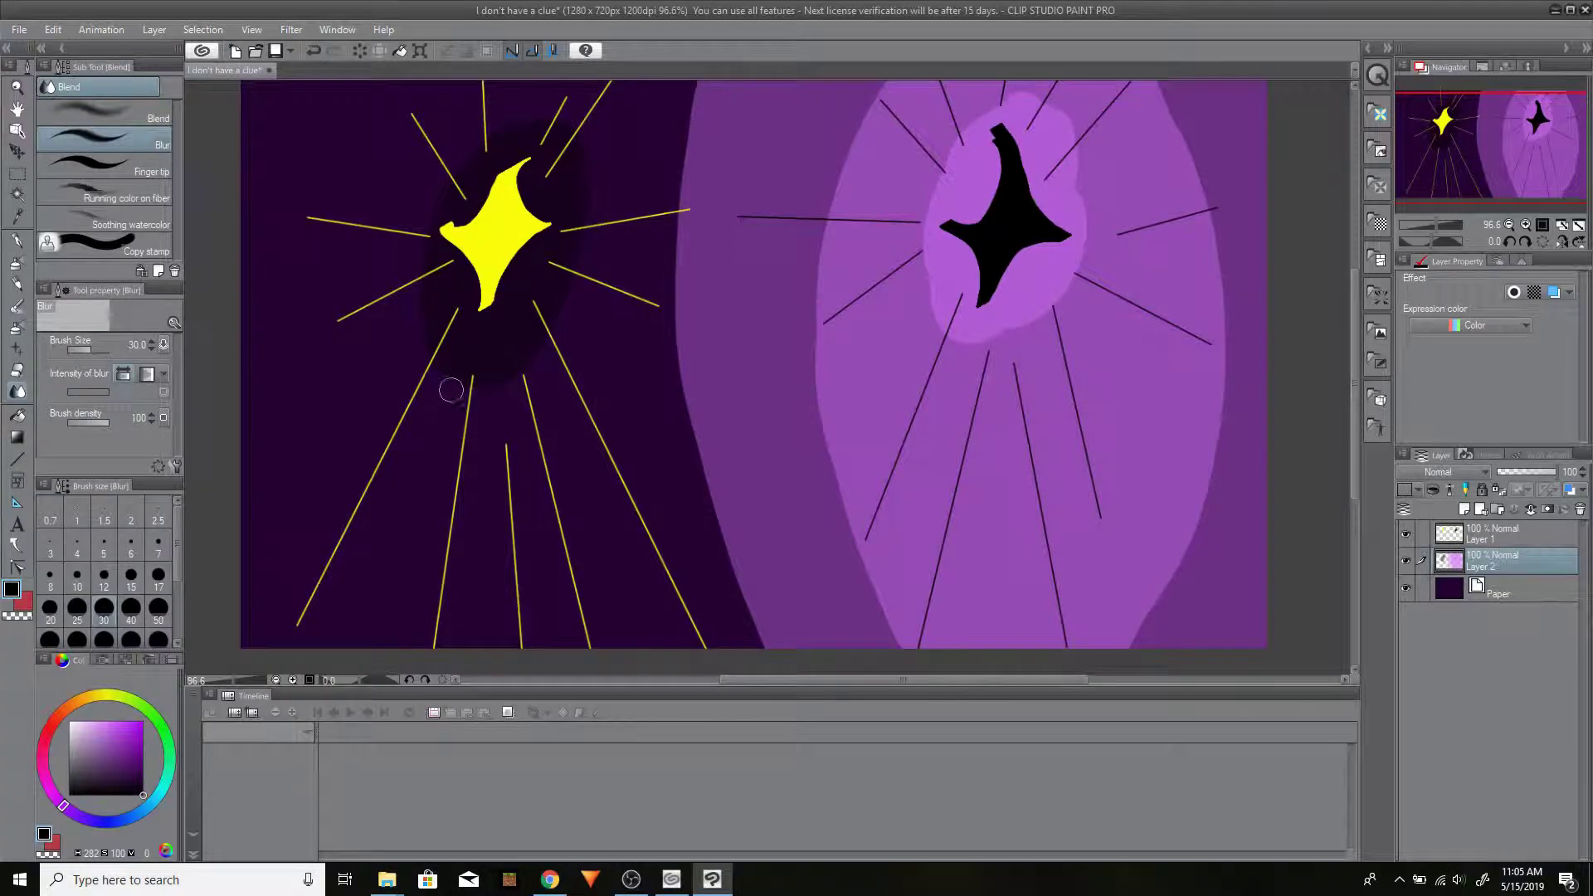
mouse_move(434, 224)
mouse_down()
mouse_move(520, 98)
mouse_move(579, 105)
mouse_move(563, 269)
mouse_move(496, 363)
mouse_up()
mouse_move(834, 477)
mouse_down()
mouse_move(898, 635)
mouse_move(817, 373)
mouse_move(842, 179)
mouse_up()
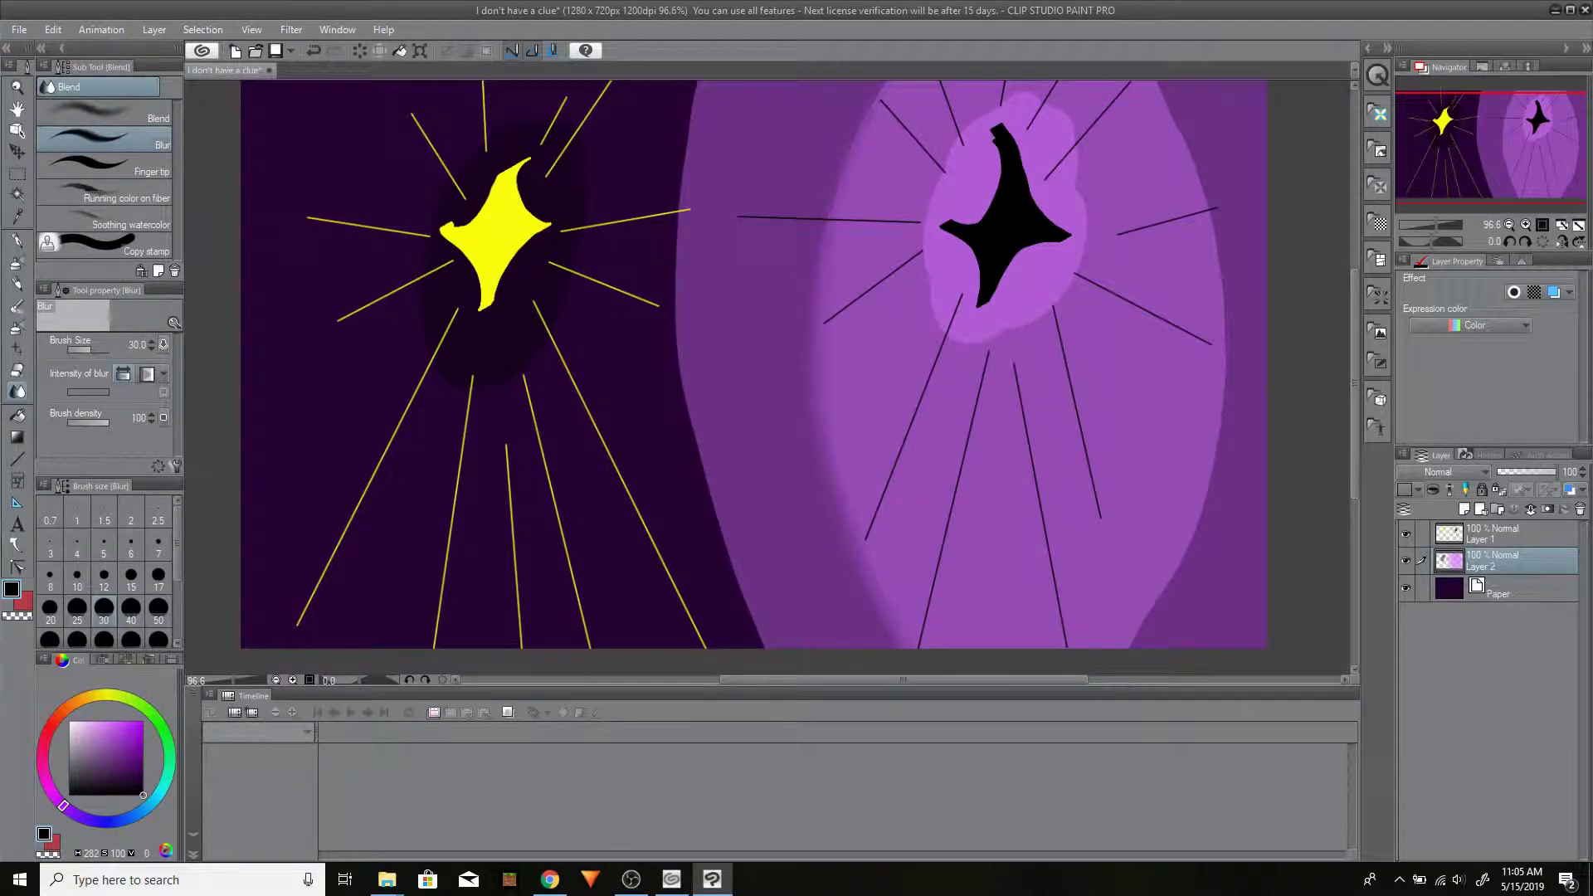
- Merge Layer 2 into the paper layer and blur the right edge of the inner purple oval
drag(1406, 587, 1408, 565)
click(1405, 588)
click(1405, 561)
click(1531, 511)
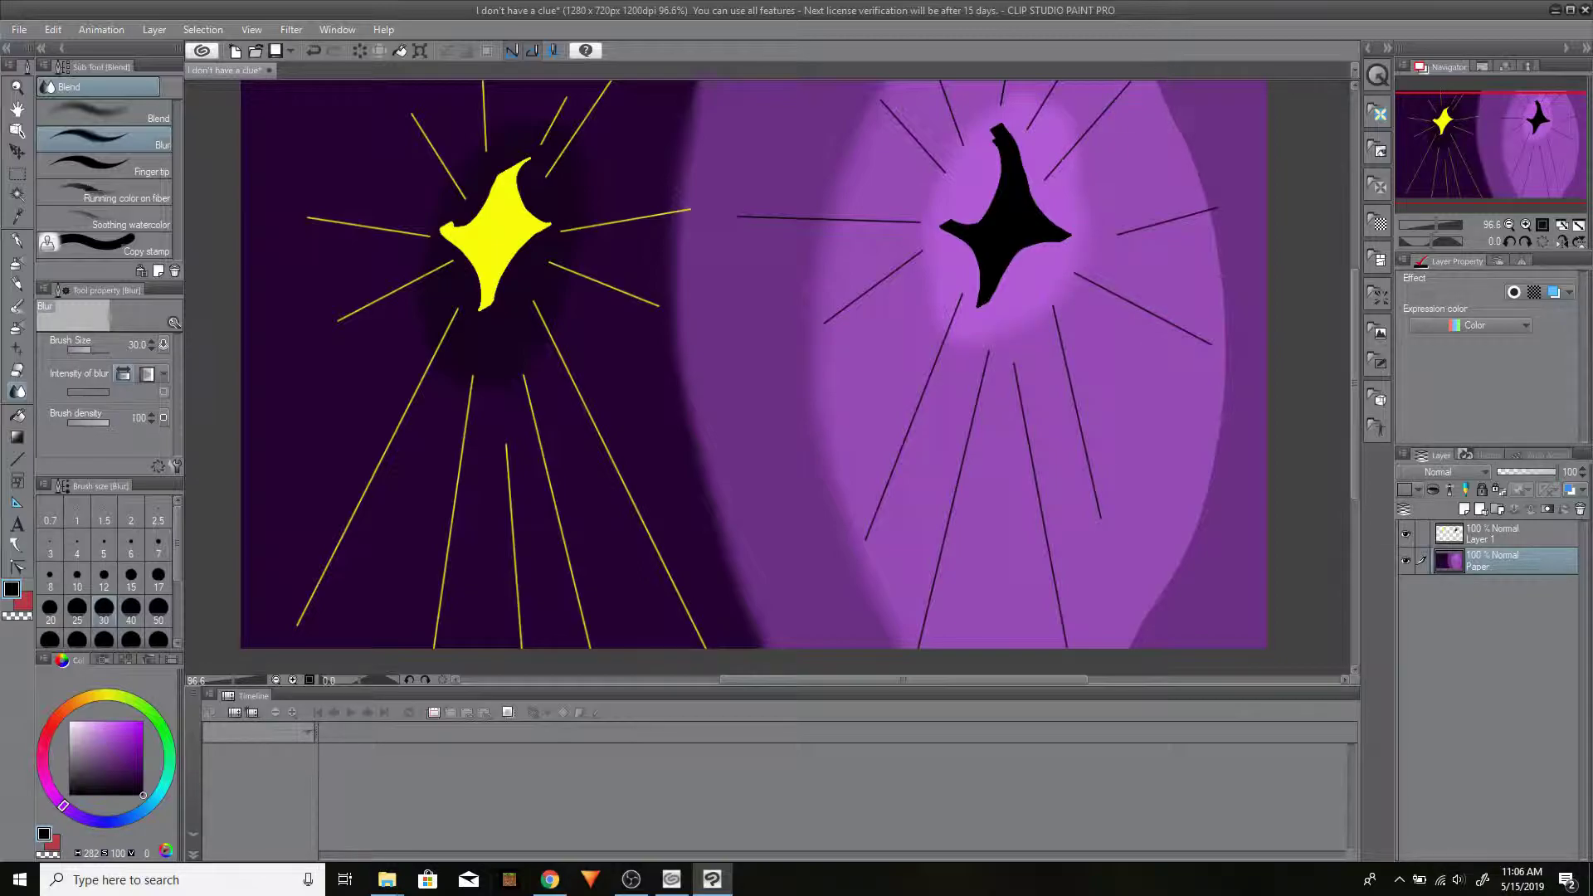
mouse_move(1137, 630)
mouse_down()
mouse_move(1207, 531)
mouse_move(1209, 496)
mouse_up()
drag(1224, 292, 1215, 223)
- On a new layer above the paper, draw a wide grinning mouth with the G-pen at opacity 100 and fill it with medium purple
click(121, 749)
click(16, 244)
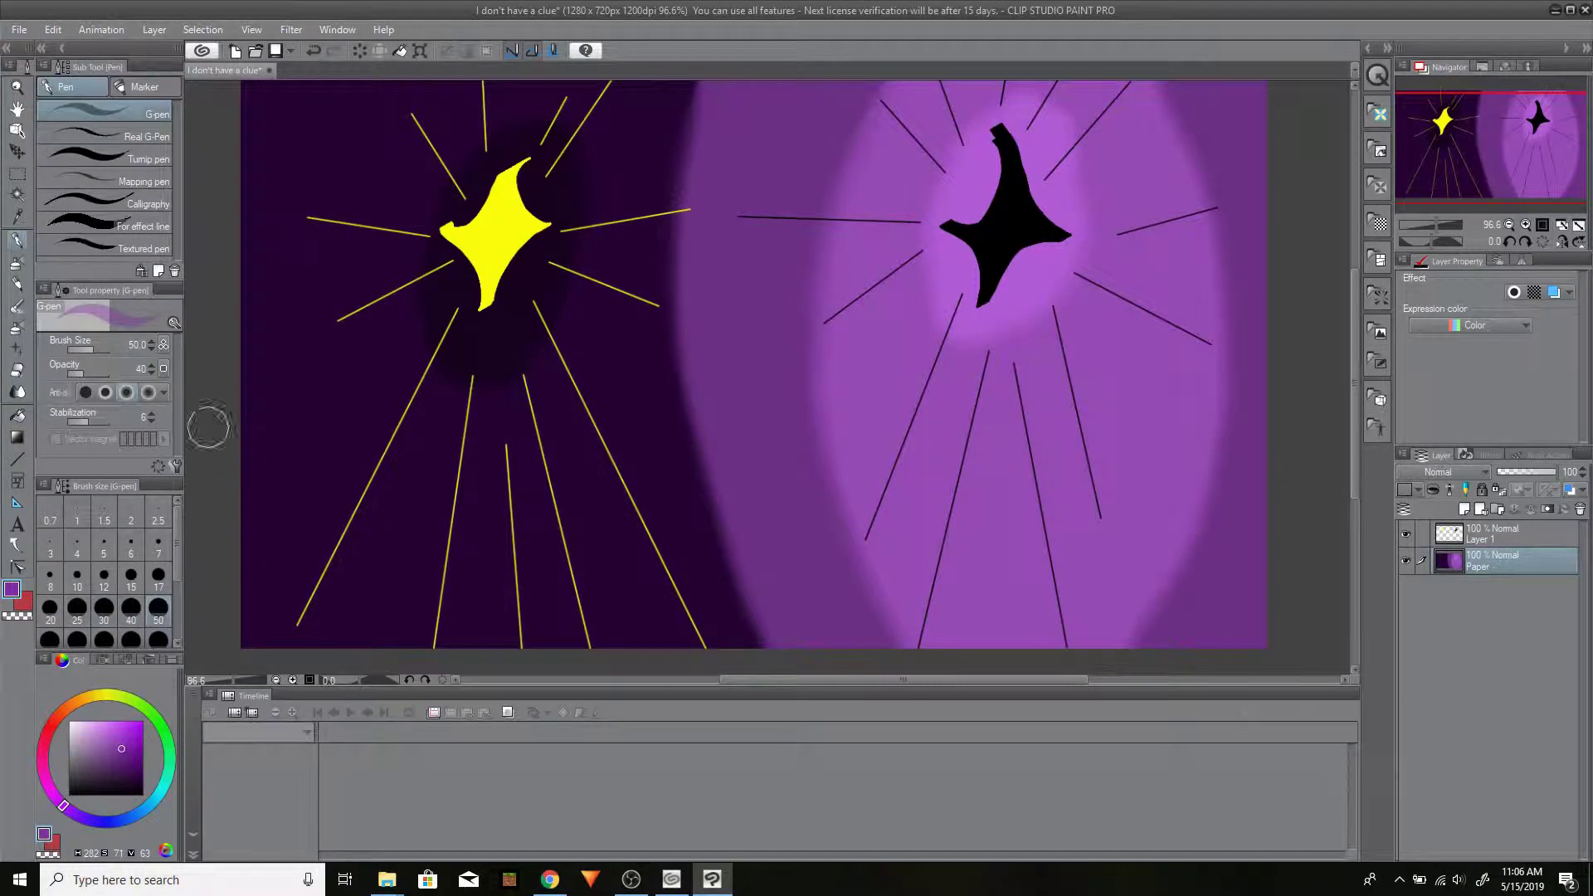
drag(91, 374, 142, 252)
click(1464, 508)
mouse_move(326, 459)
mouse_down()
mouse_move(448, 503)
mouse_move(905, 463)
mouse_move(1063, 419)
mouse_move(328, 480)
mouse_move(455, 647)
mouse_up()
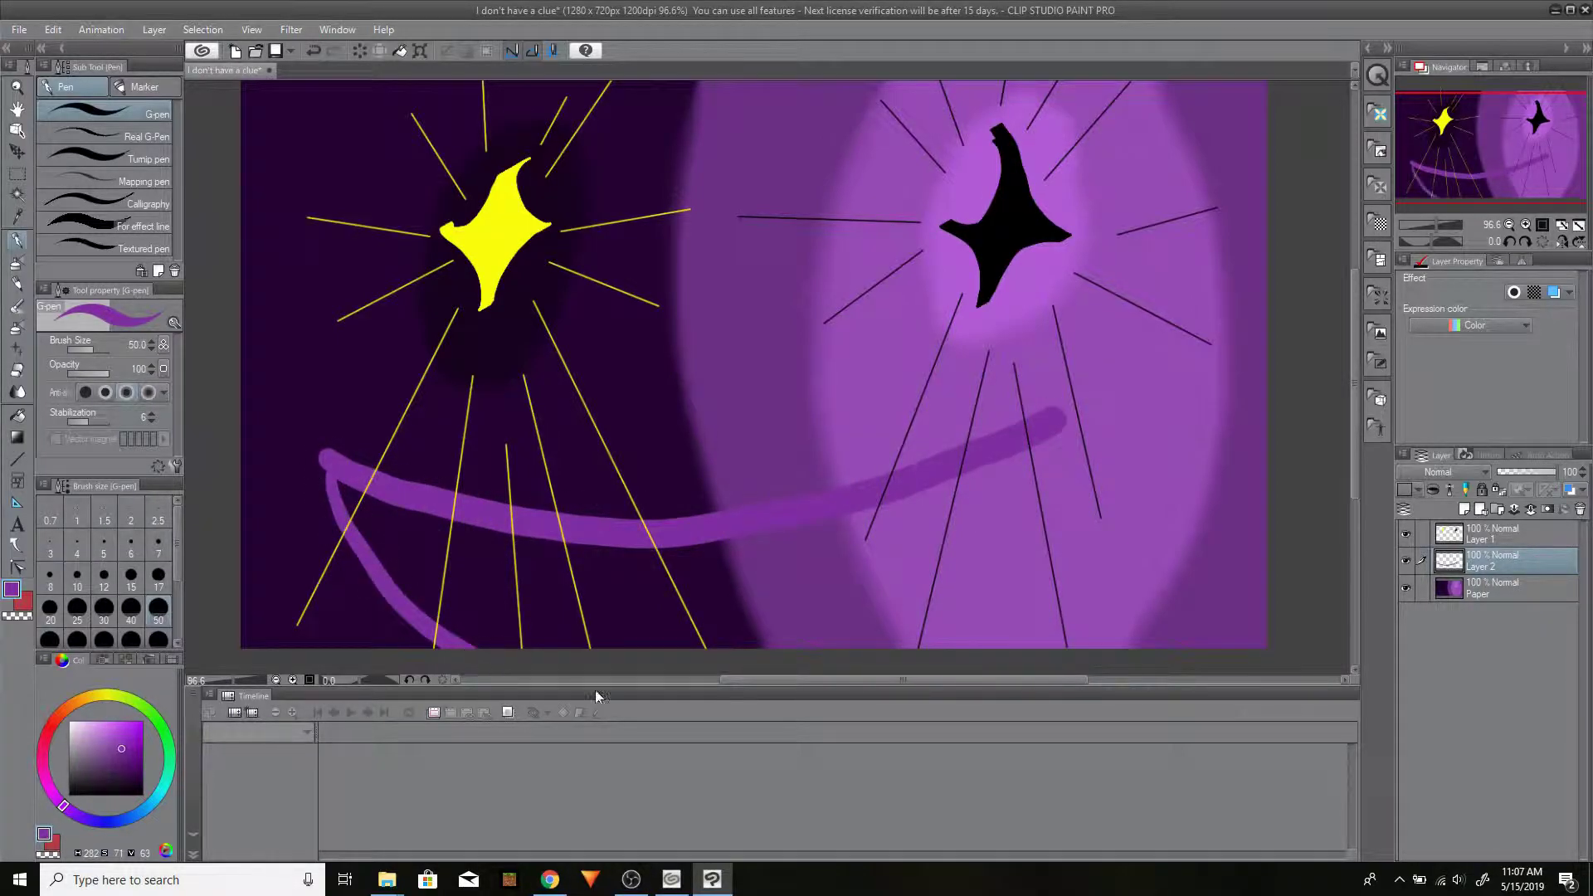
drag(1058, 427, 962, 647)
key(g)
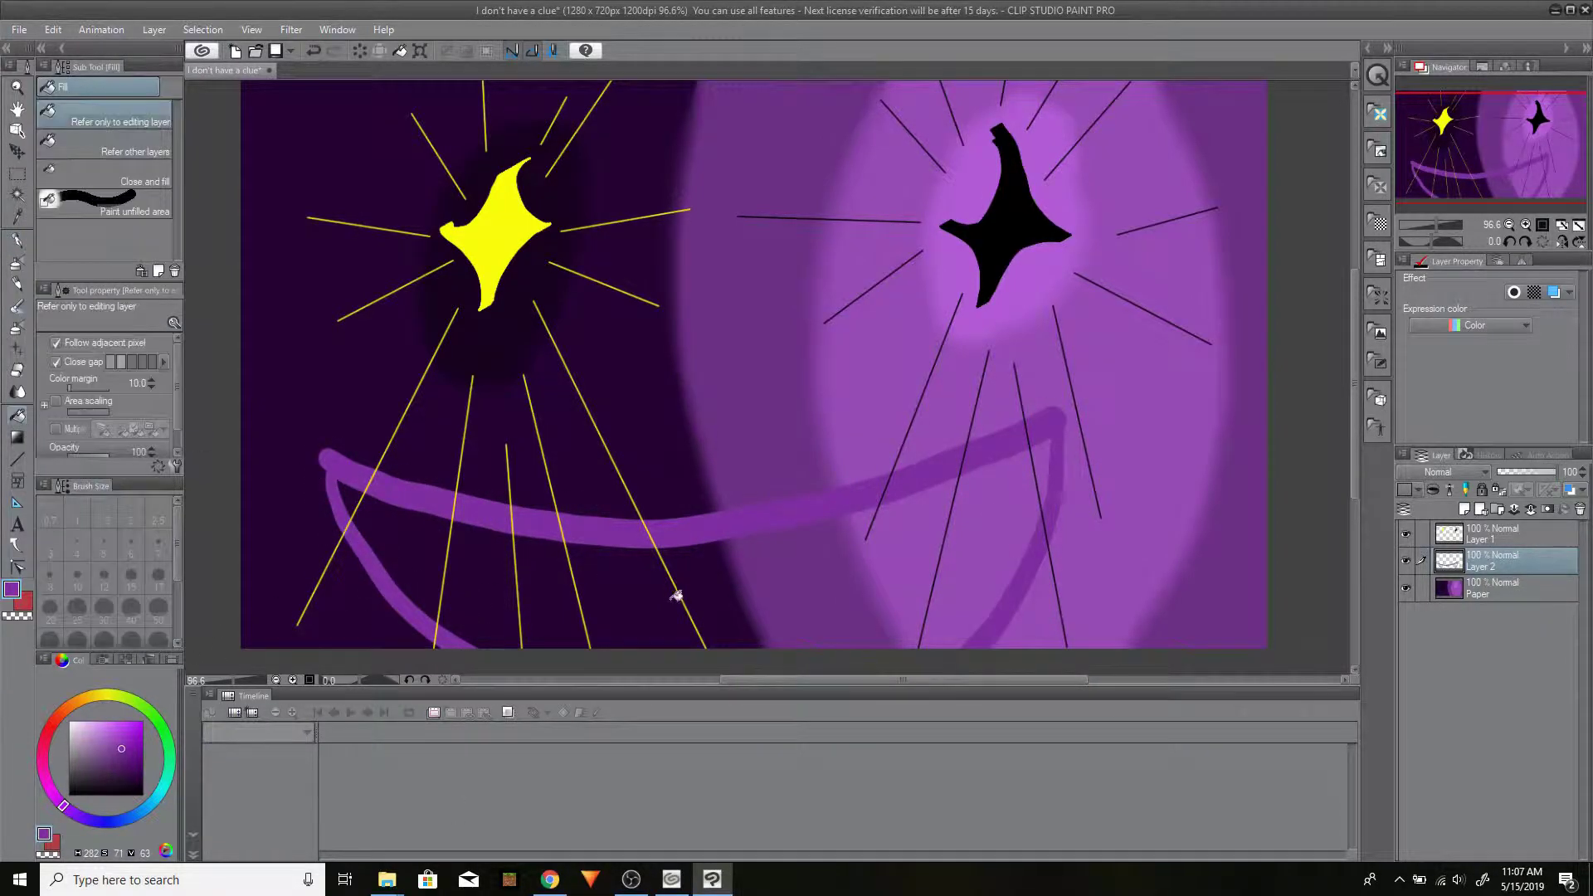
click(652, 612)
- Draw zigzag teeth inside the mouth with thin dark purple straight lines
click(17, 458)
click(119, 766)
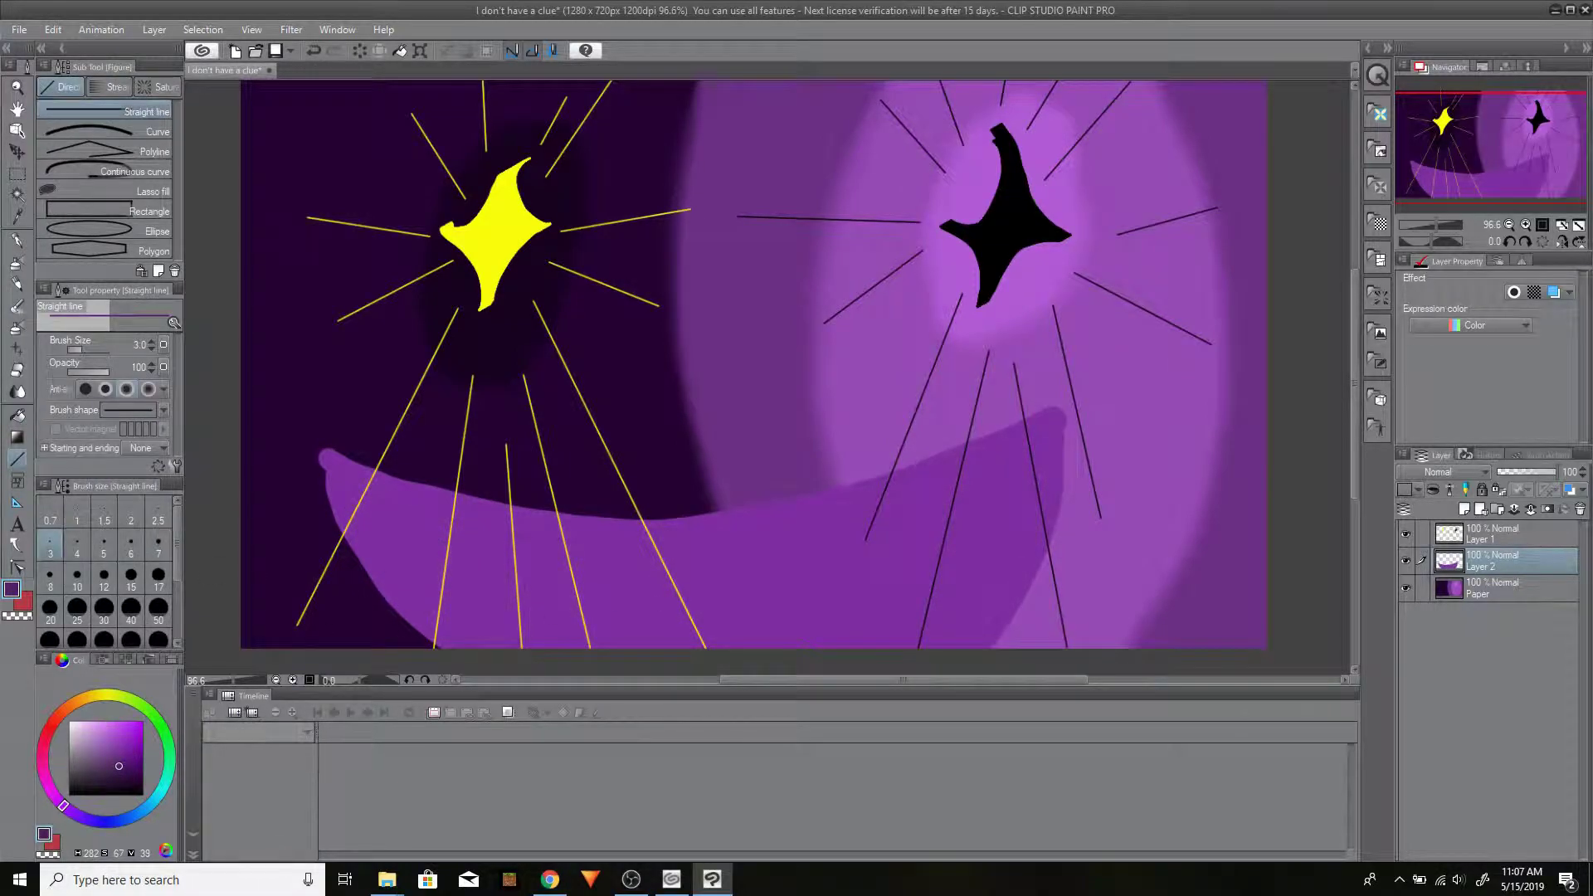
scroll(753, 365, down, 1)
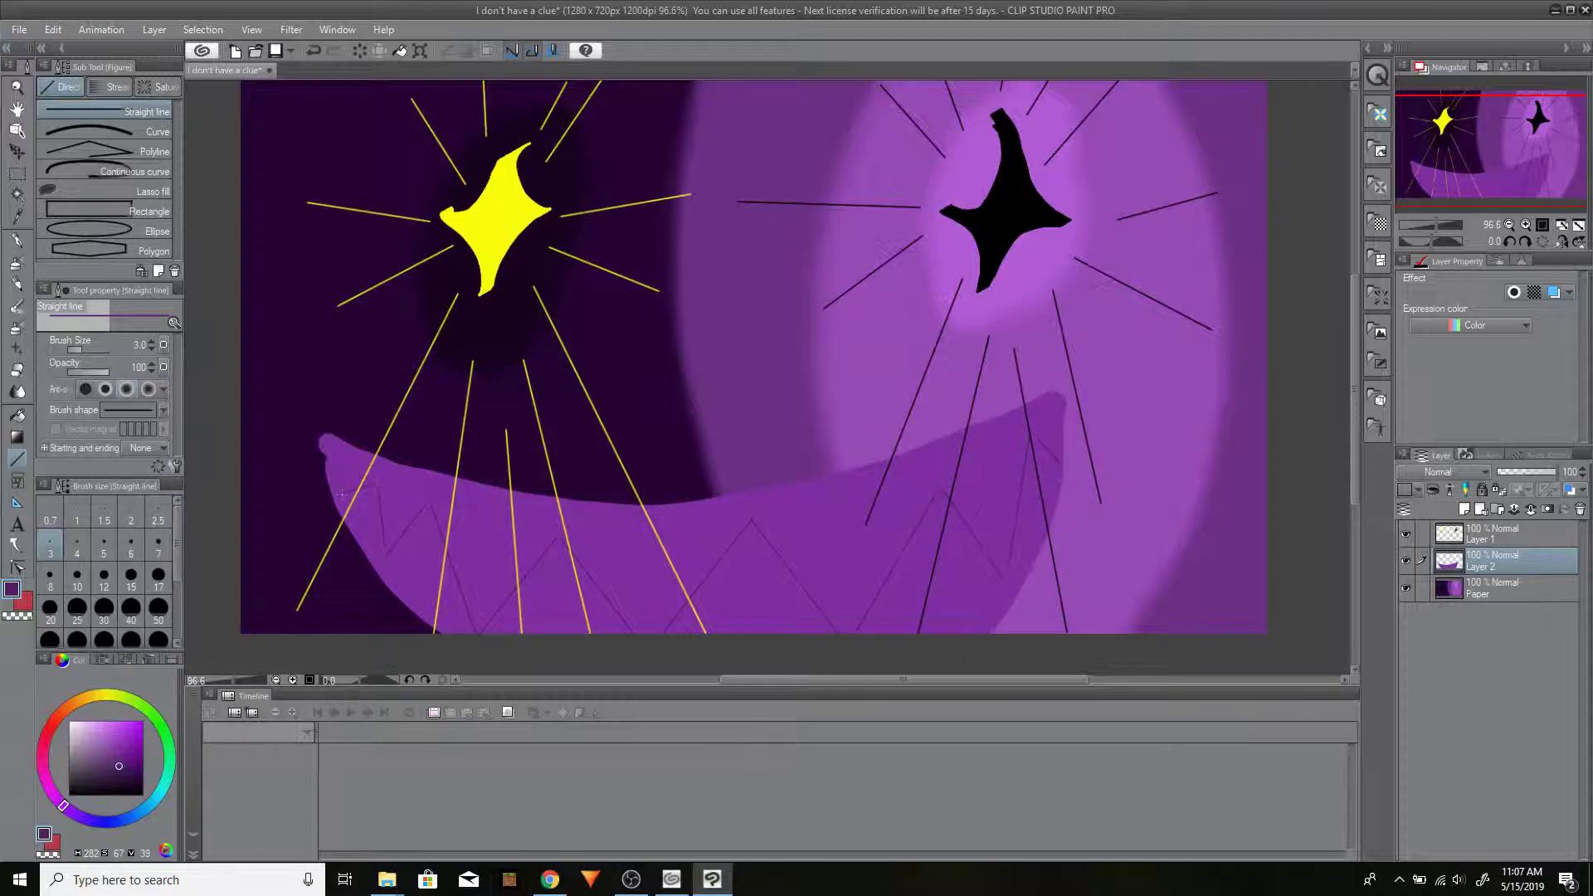
- Sample the mouth's purple and touch up the mouth's edges with the G-pen at size 20
drag(1523, 169, 1529, 165)
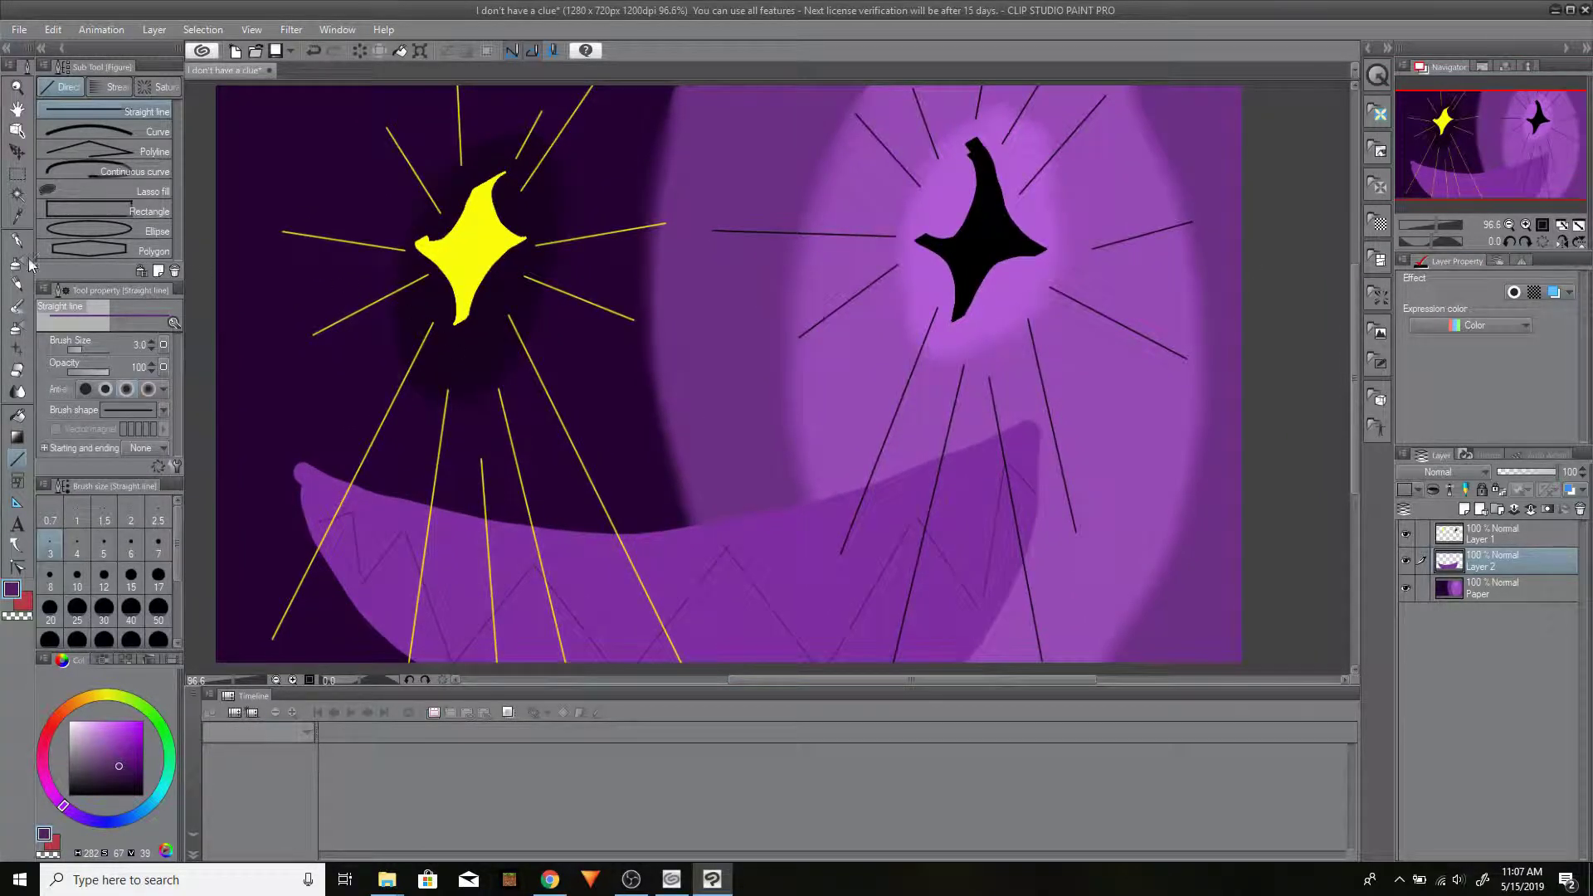
alt+click(481, 589)
key(p)
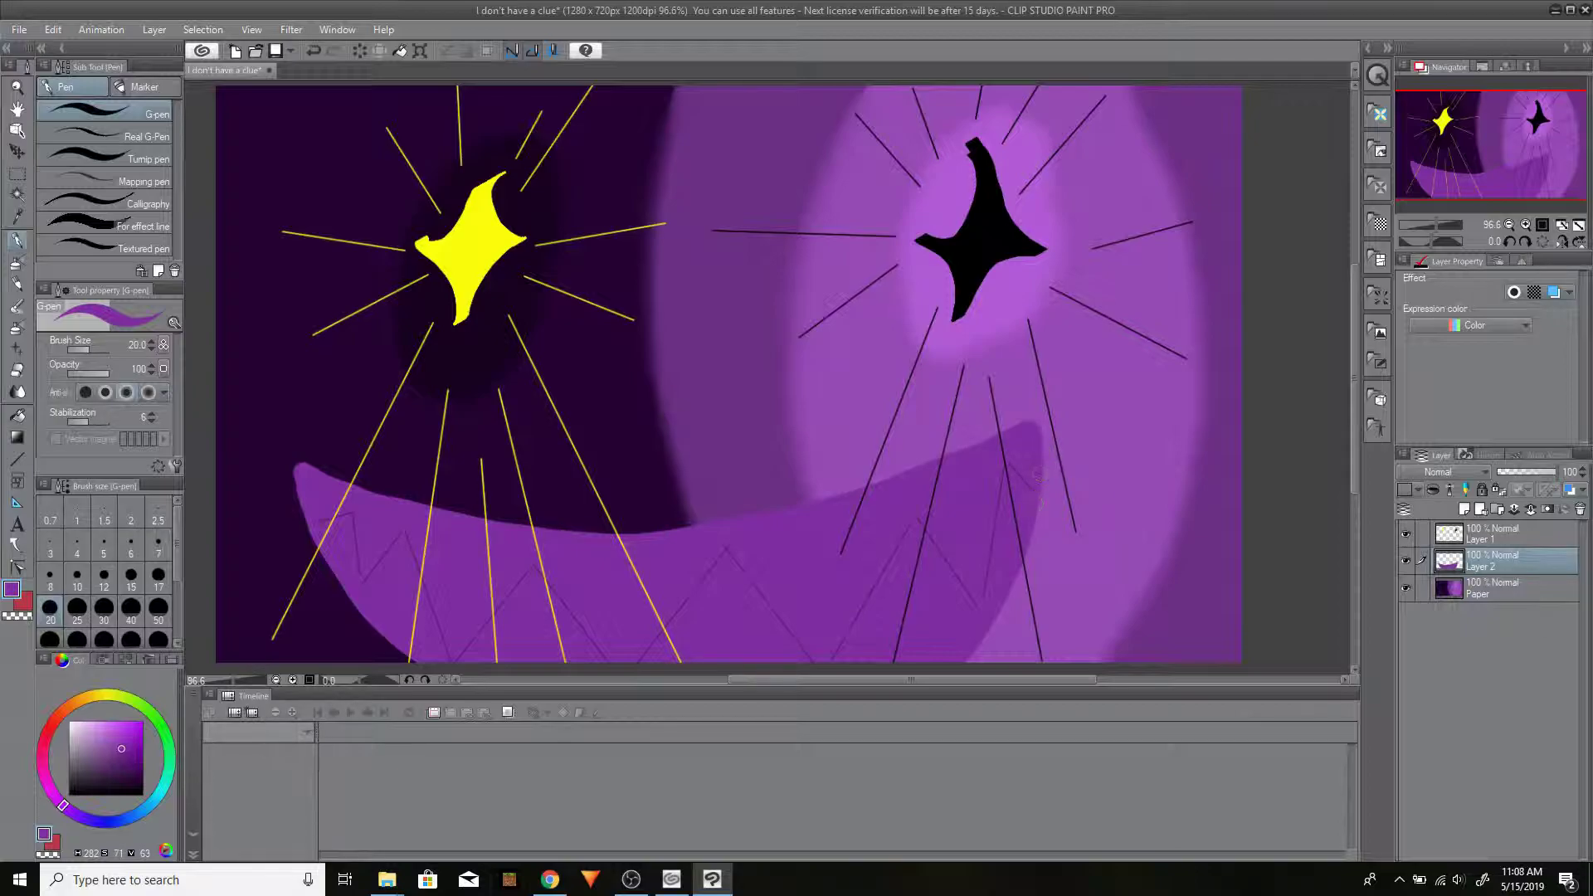
- On Layer 1, dot a black pupil in the yellow star and a yellow pupil in the black star at brush size 10
alt+click(964, 248)
click(76, 579)
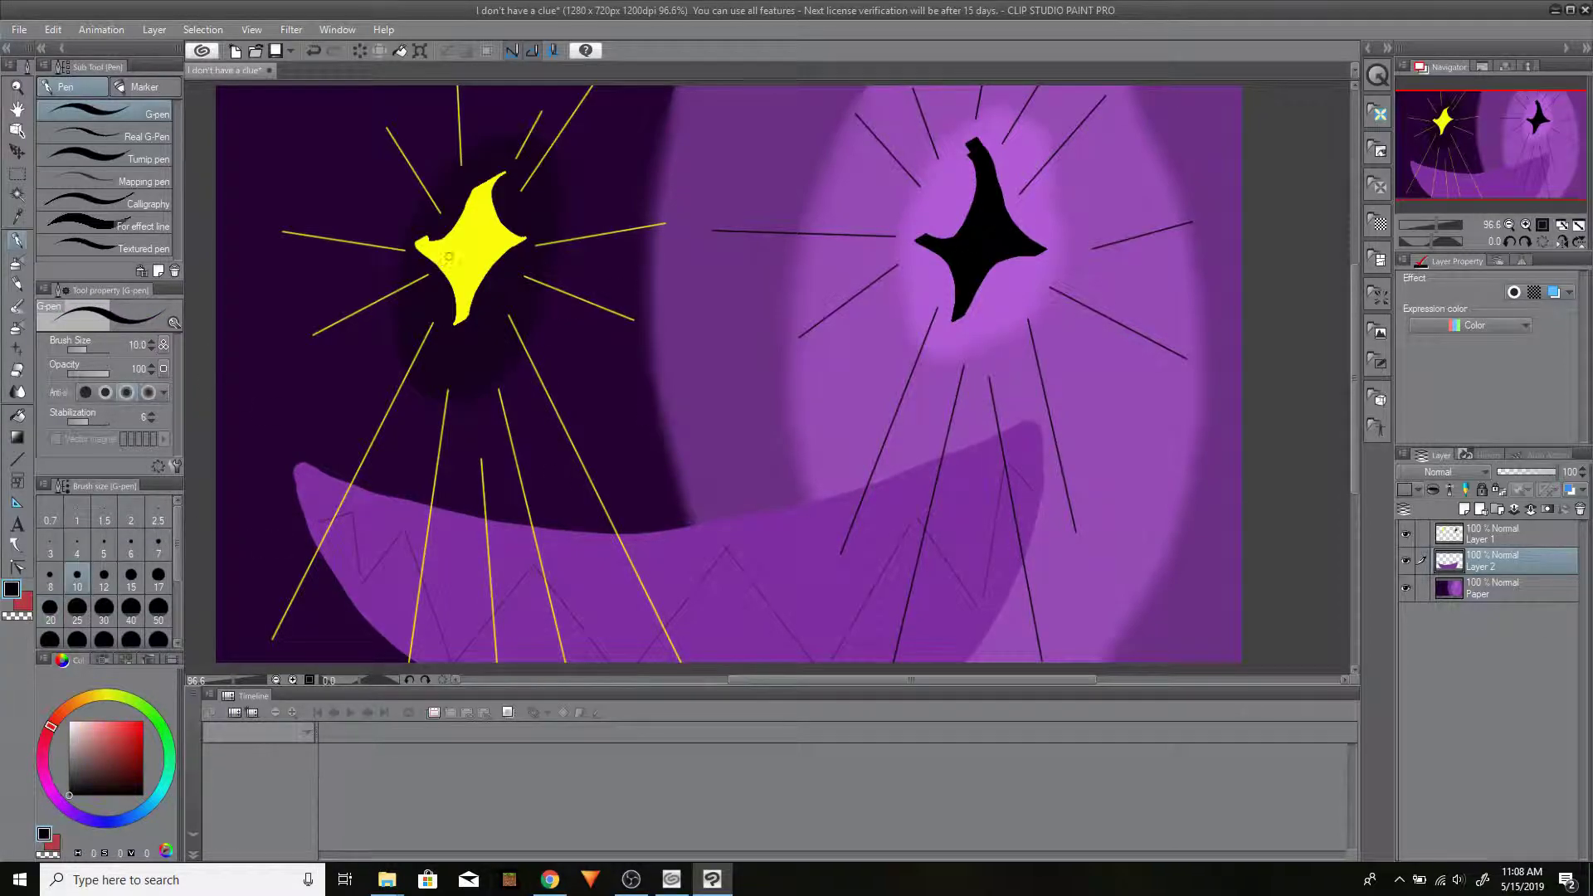
click(1471, 541)
alt+click(468, 232)
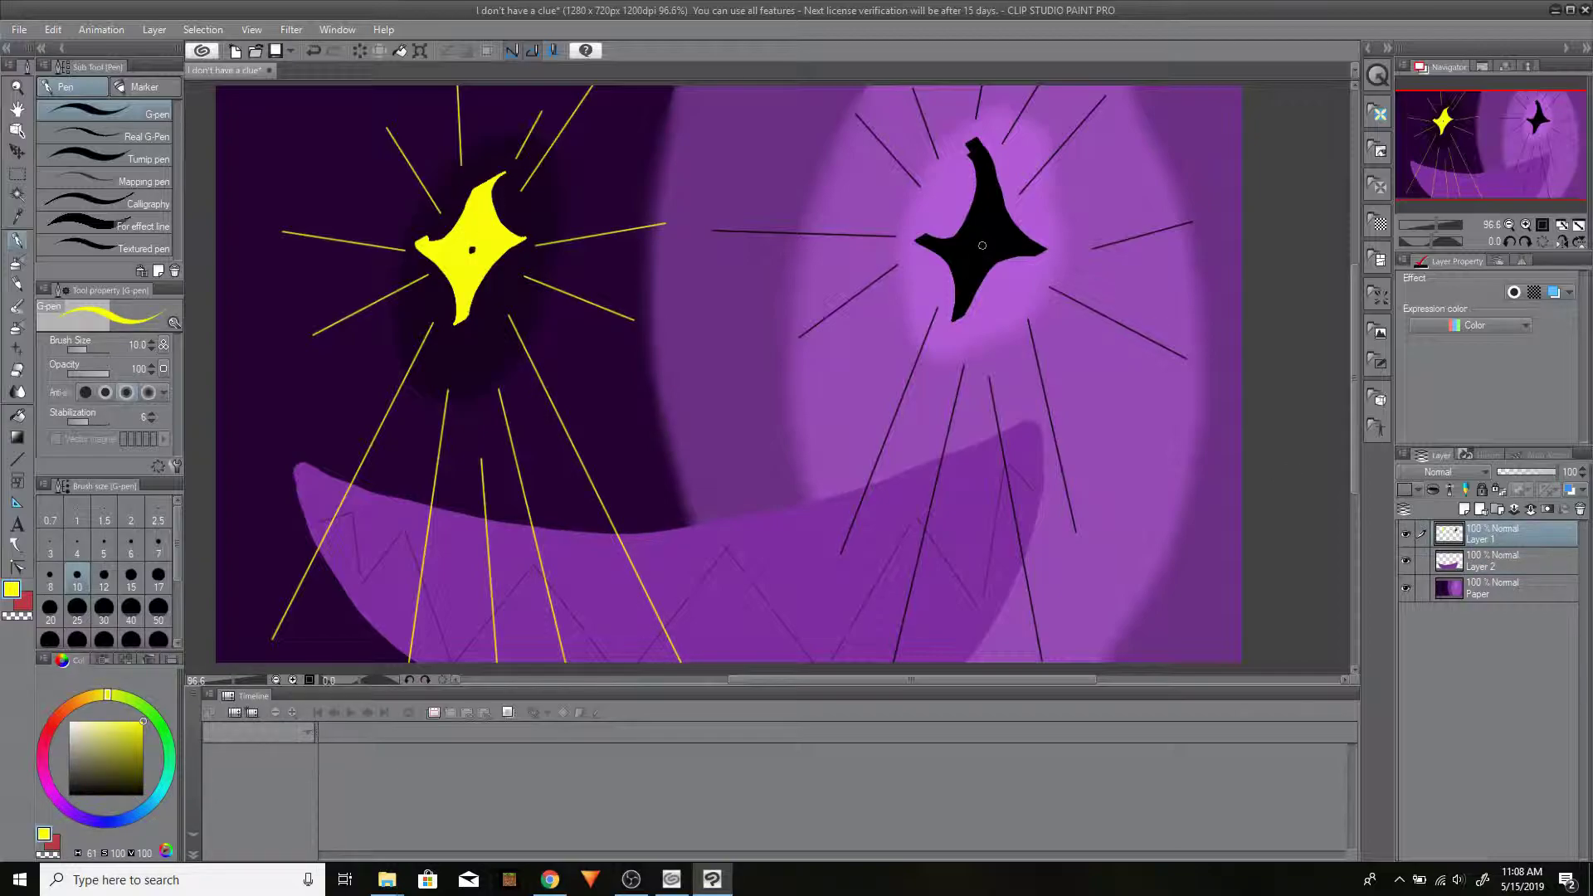
- On Layer 2, draw a round red nose between the eyes just above the mouth and fill it
click(52, 725)
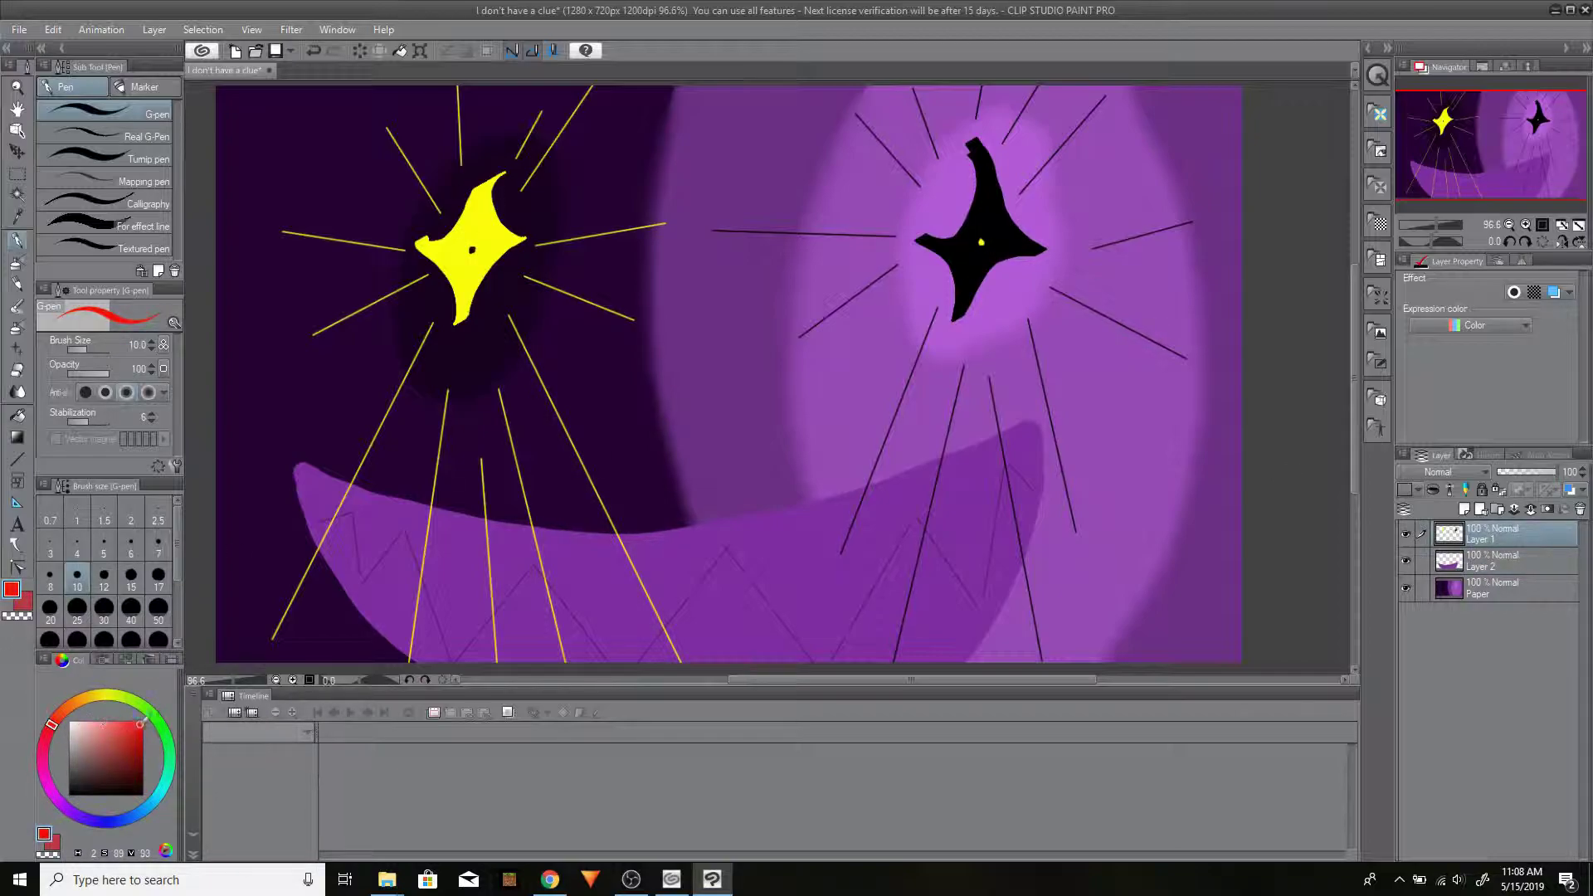
click(1483, 560)
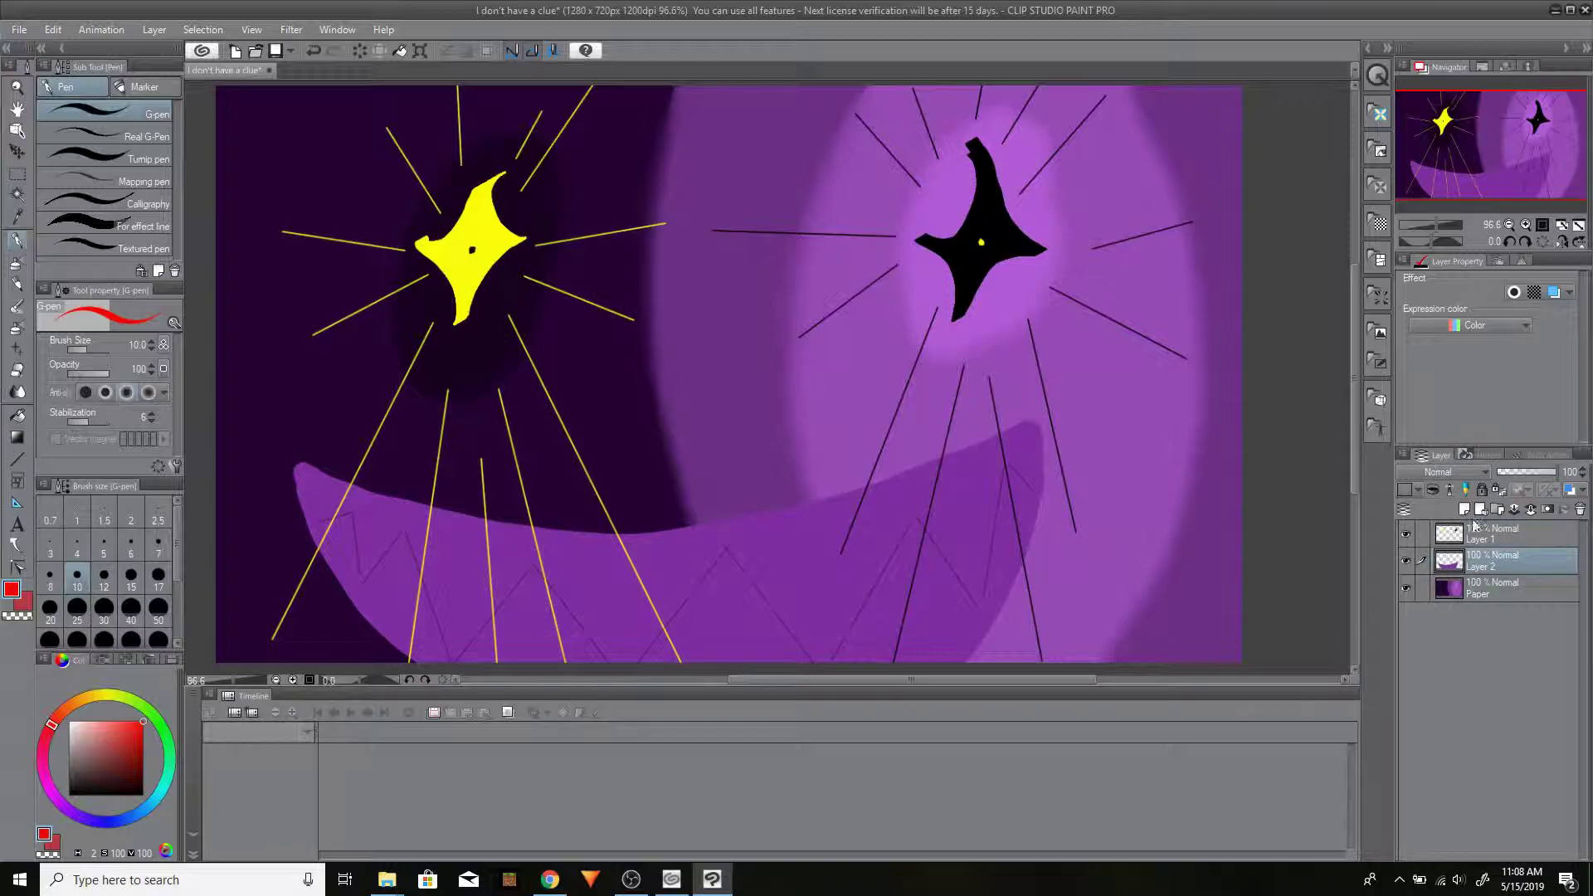
mouse_move(692, 380)
mouse_down()
mouse_move(643, 455)
mouse_move(736, 431)
mouse_move(736, 402)
mouse_move(628, 419)
mouse_move(653, 475)
mouse_move(738, 424)
mouse_up()
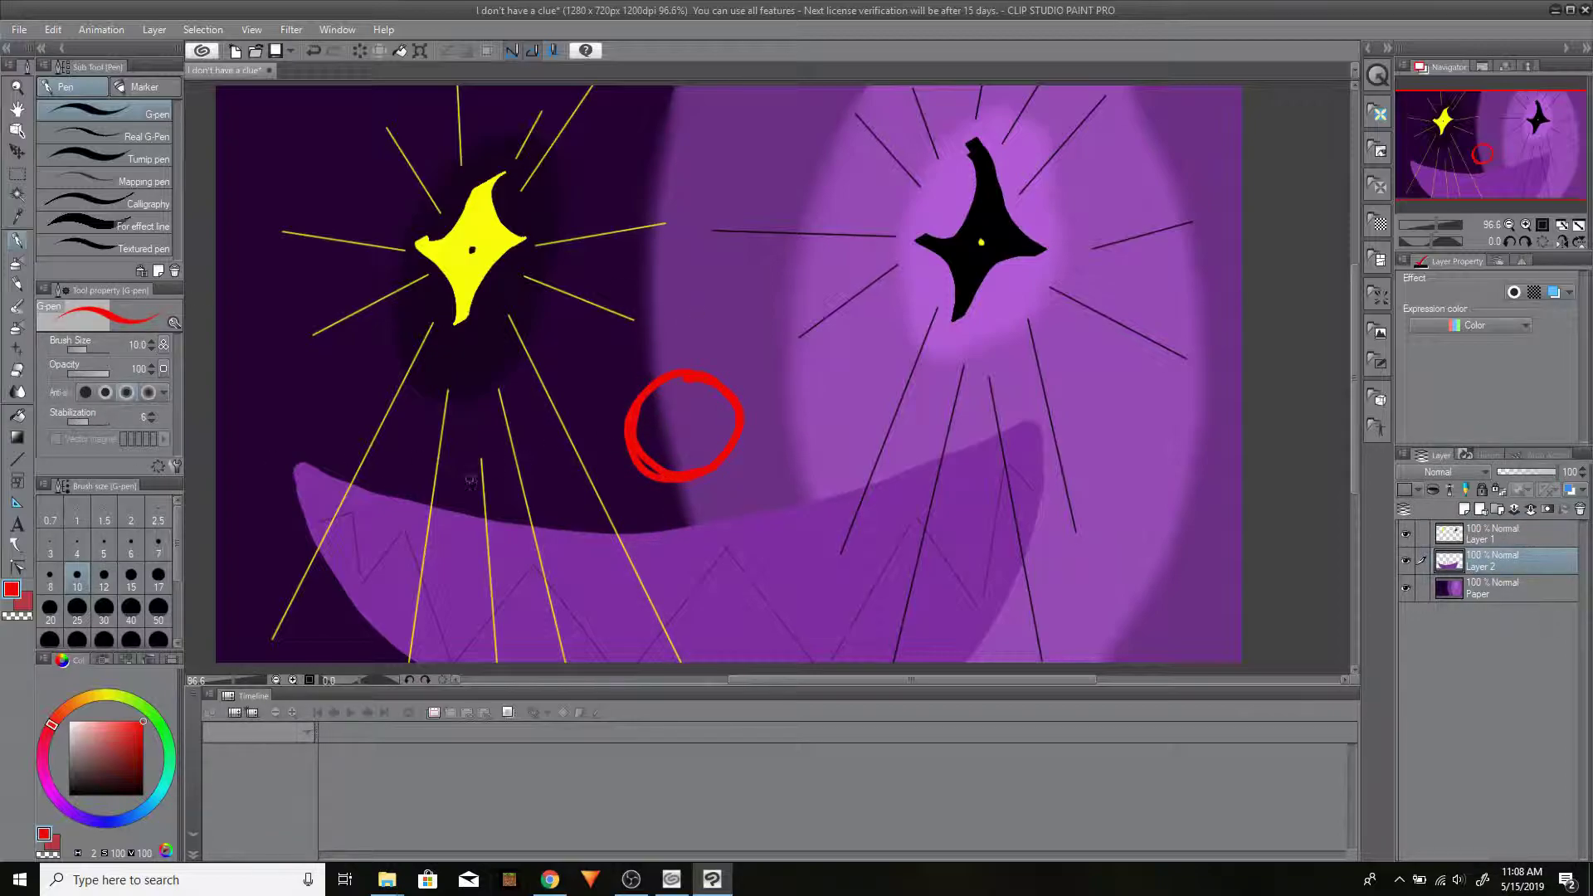
key(g)
click(700, 431)
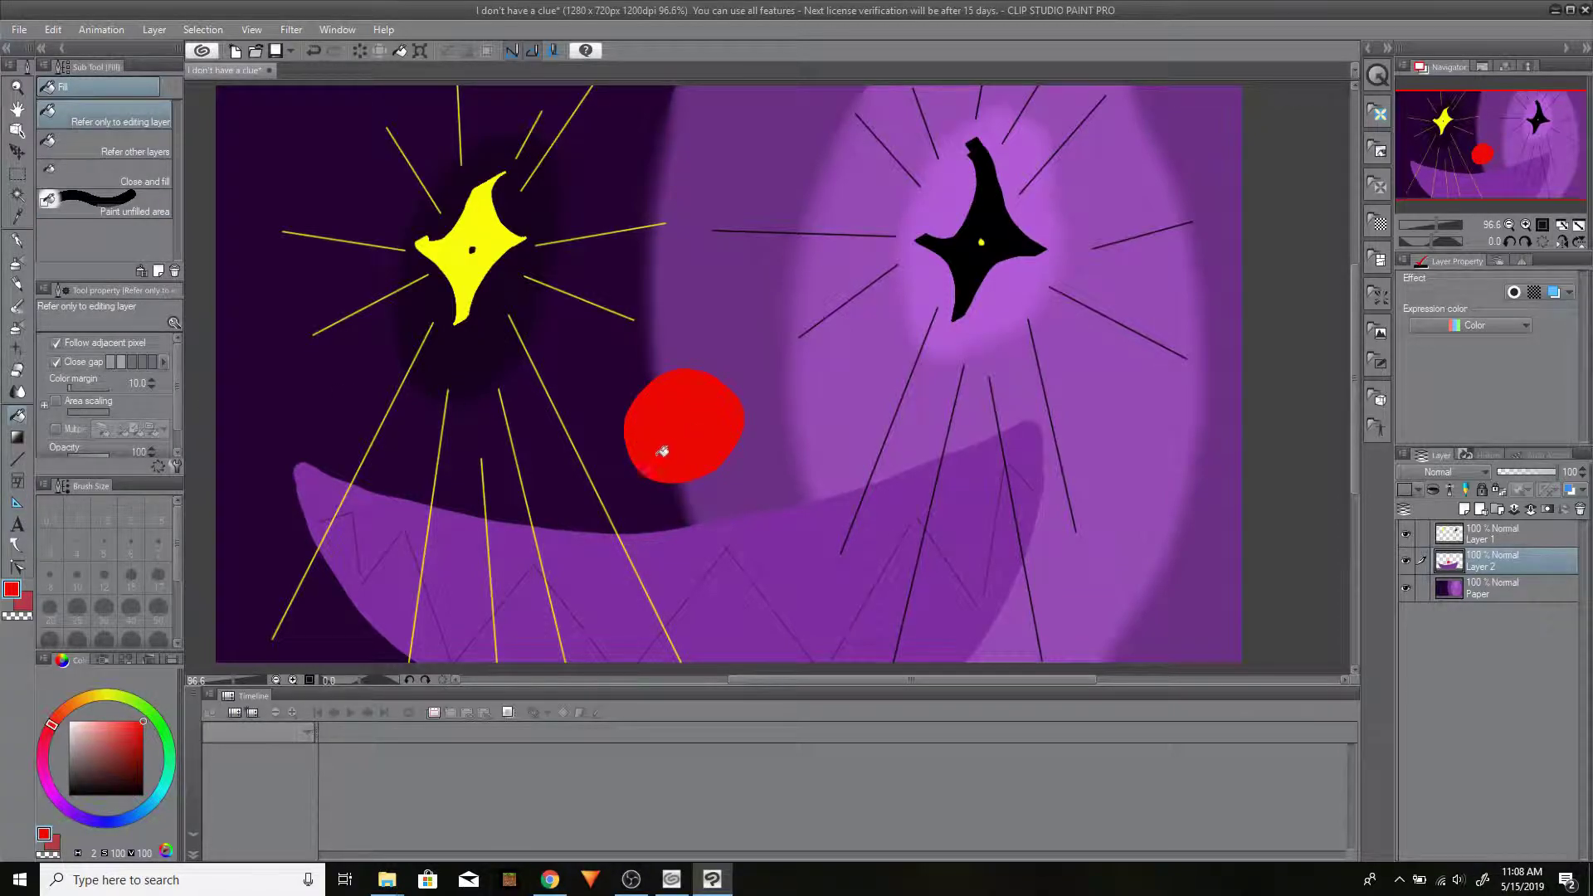
- Try a yellow highlight on the nose's upper left edge with the G-pen at size 5
alt+click(476, 270)
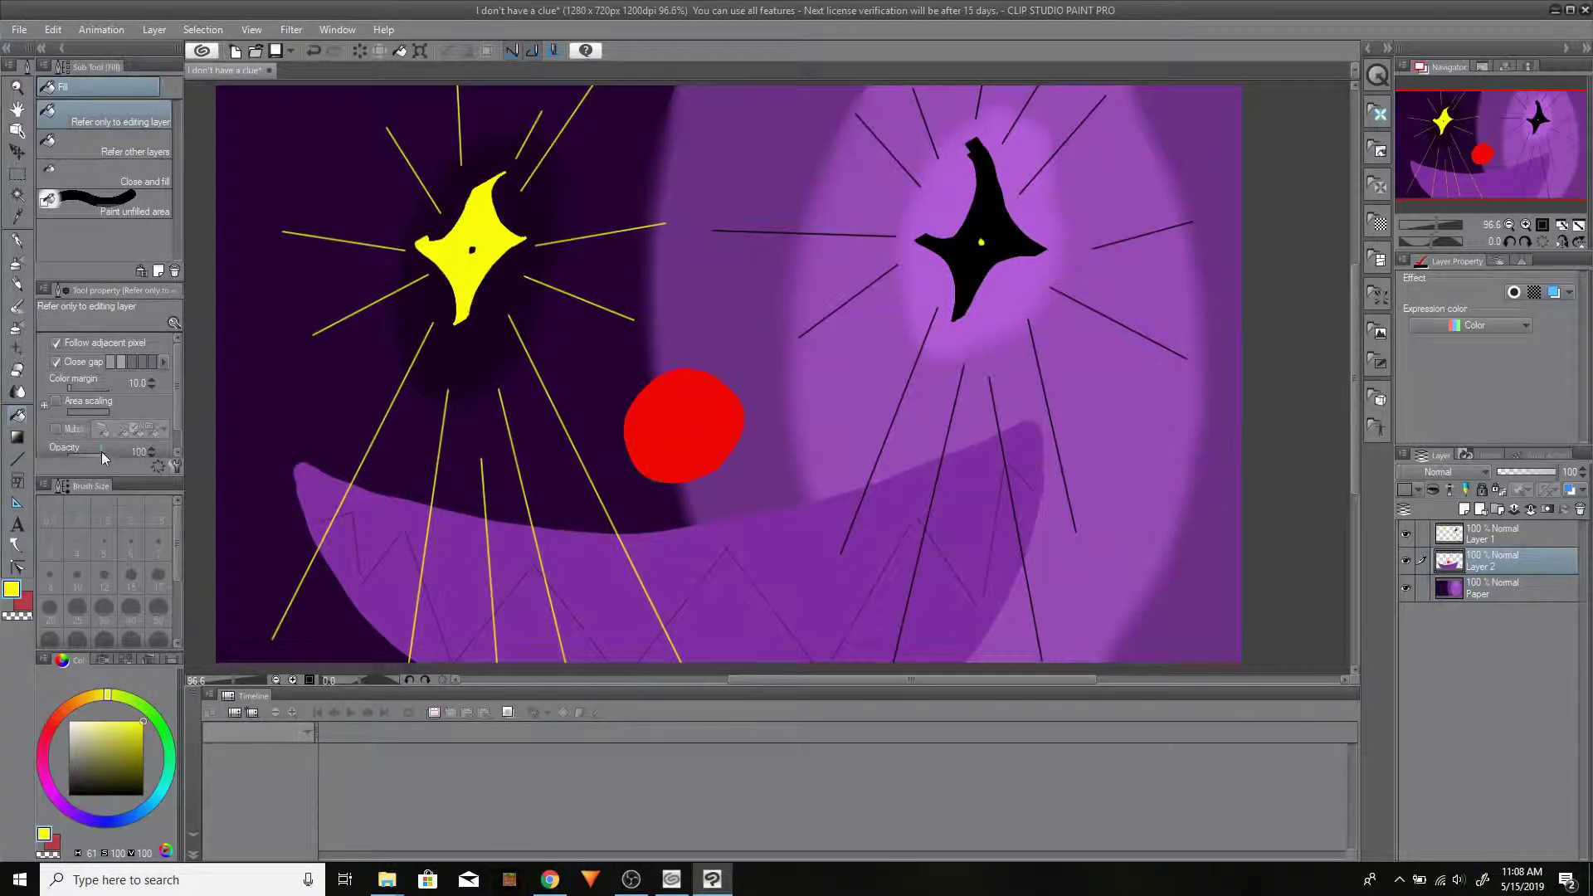
key(p)
drag(647, 394, 628, 429)
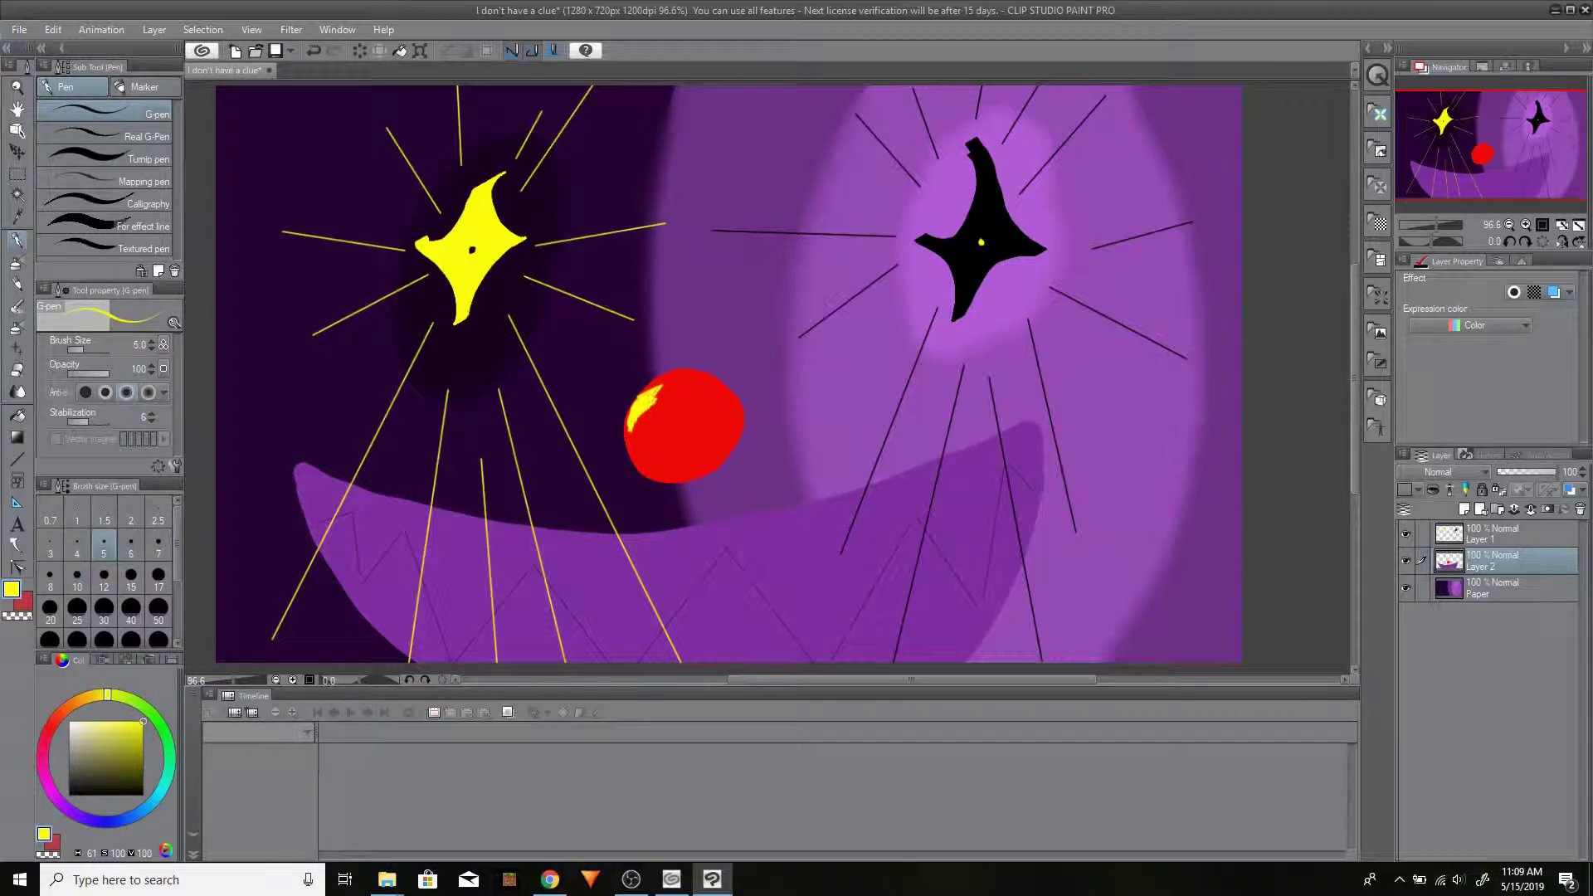
- Try a light purple highlight on the nose's right side and a dark olive shadow along its lower edge
alt+click(907, 300)
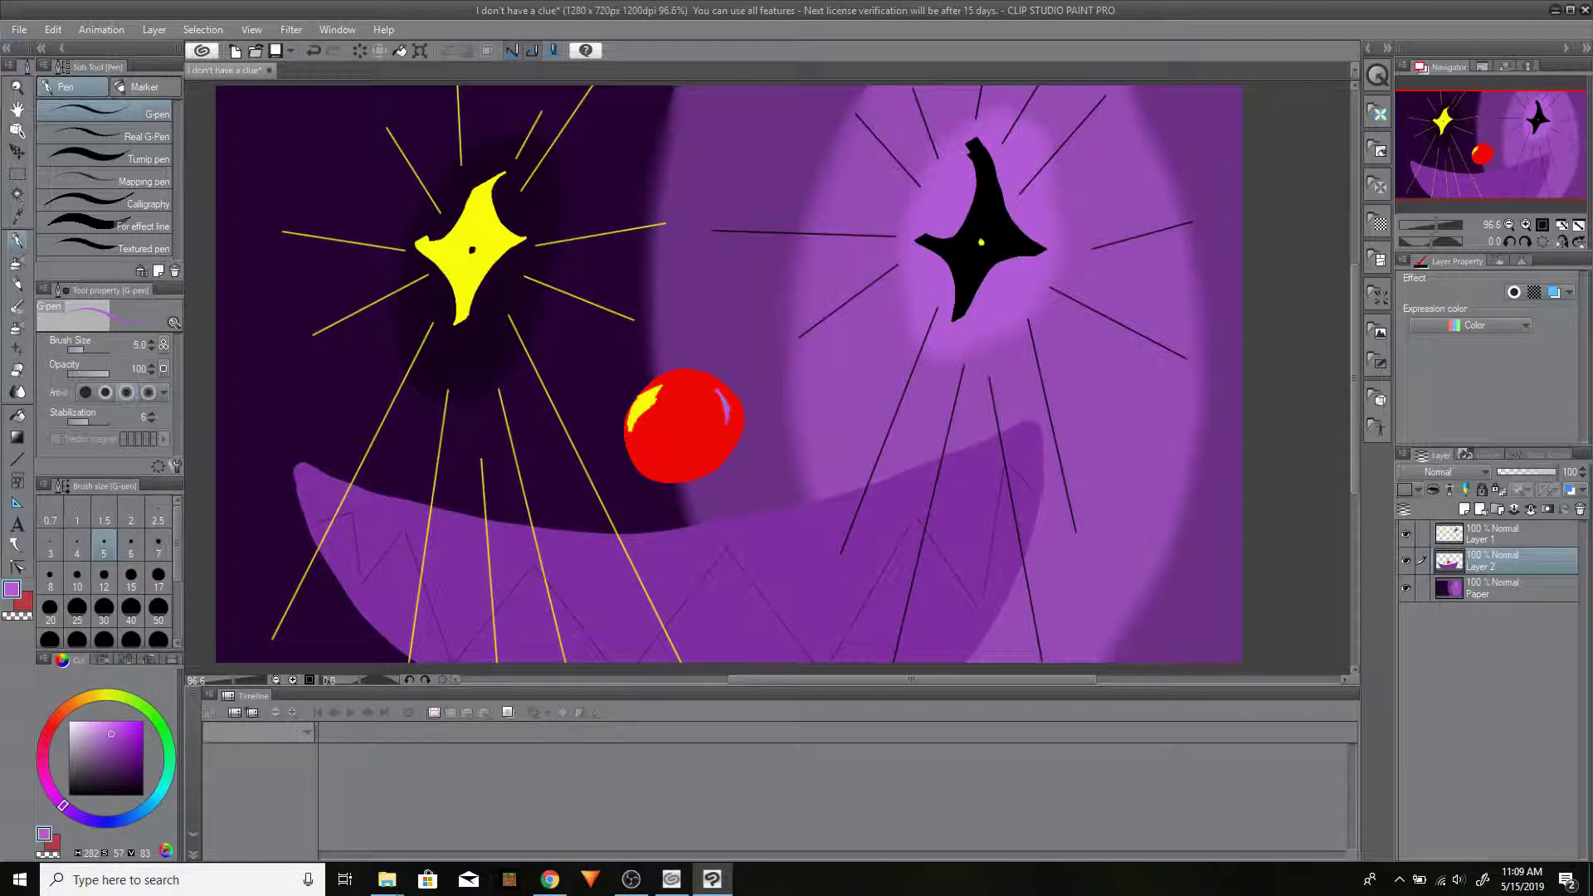
drag(713, 405, 725, 426)
alt+click(644, 405)
drag(142, 762, 143, 780)
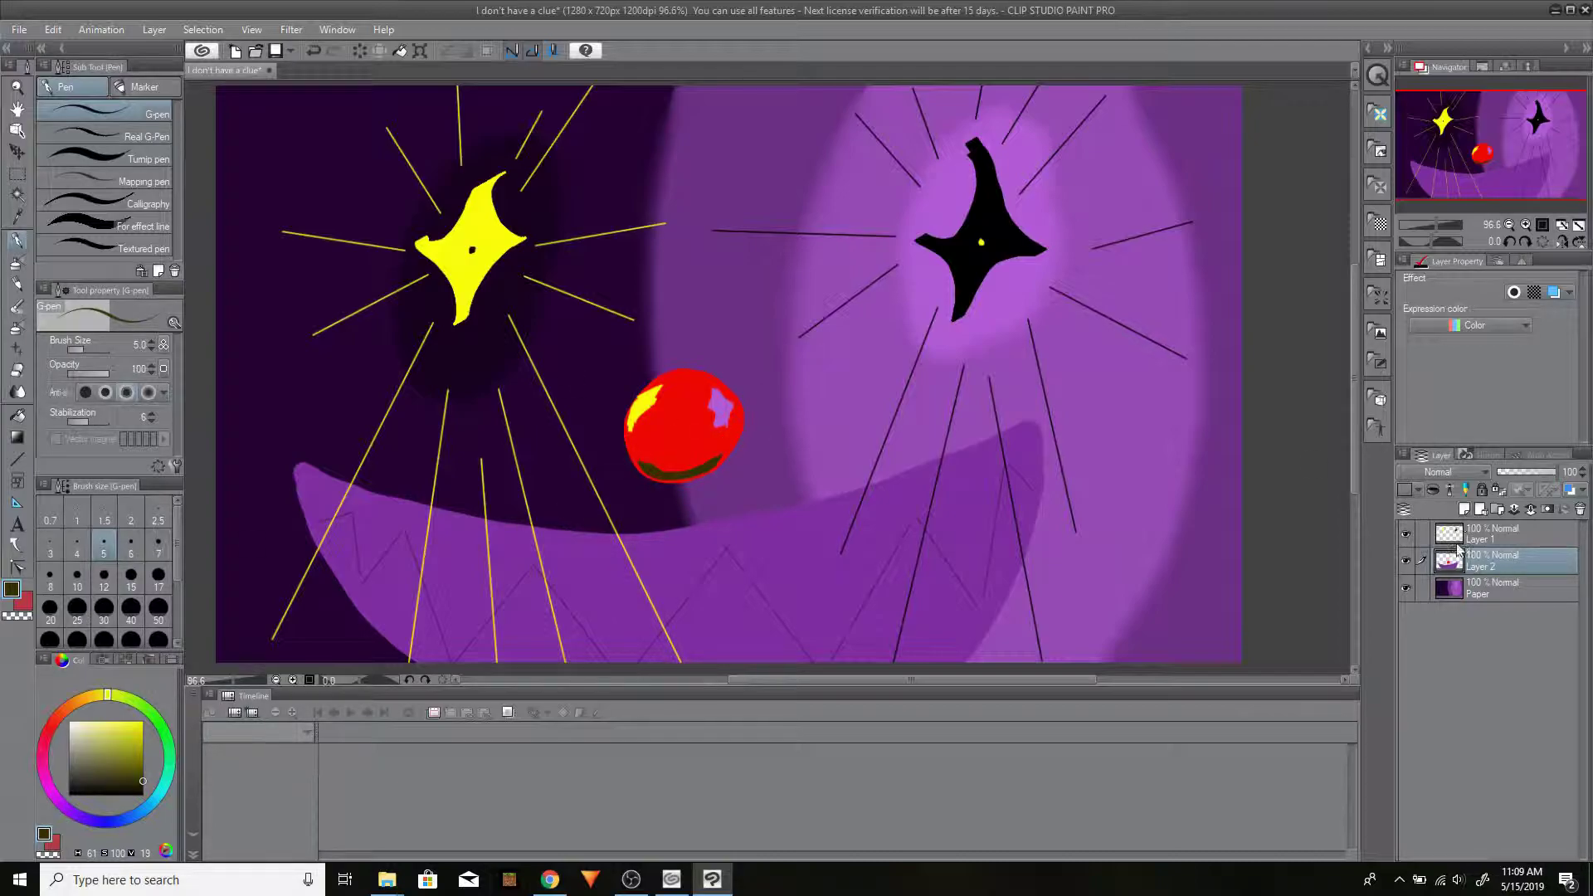
- Undo the highlight and shadow strokes on the red nose
key(ctrl+z)
key(ctrl+z)
key(ctrl+z)
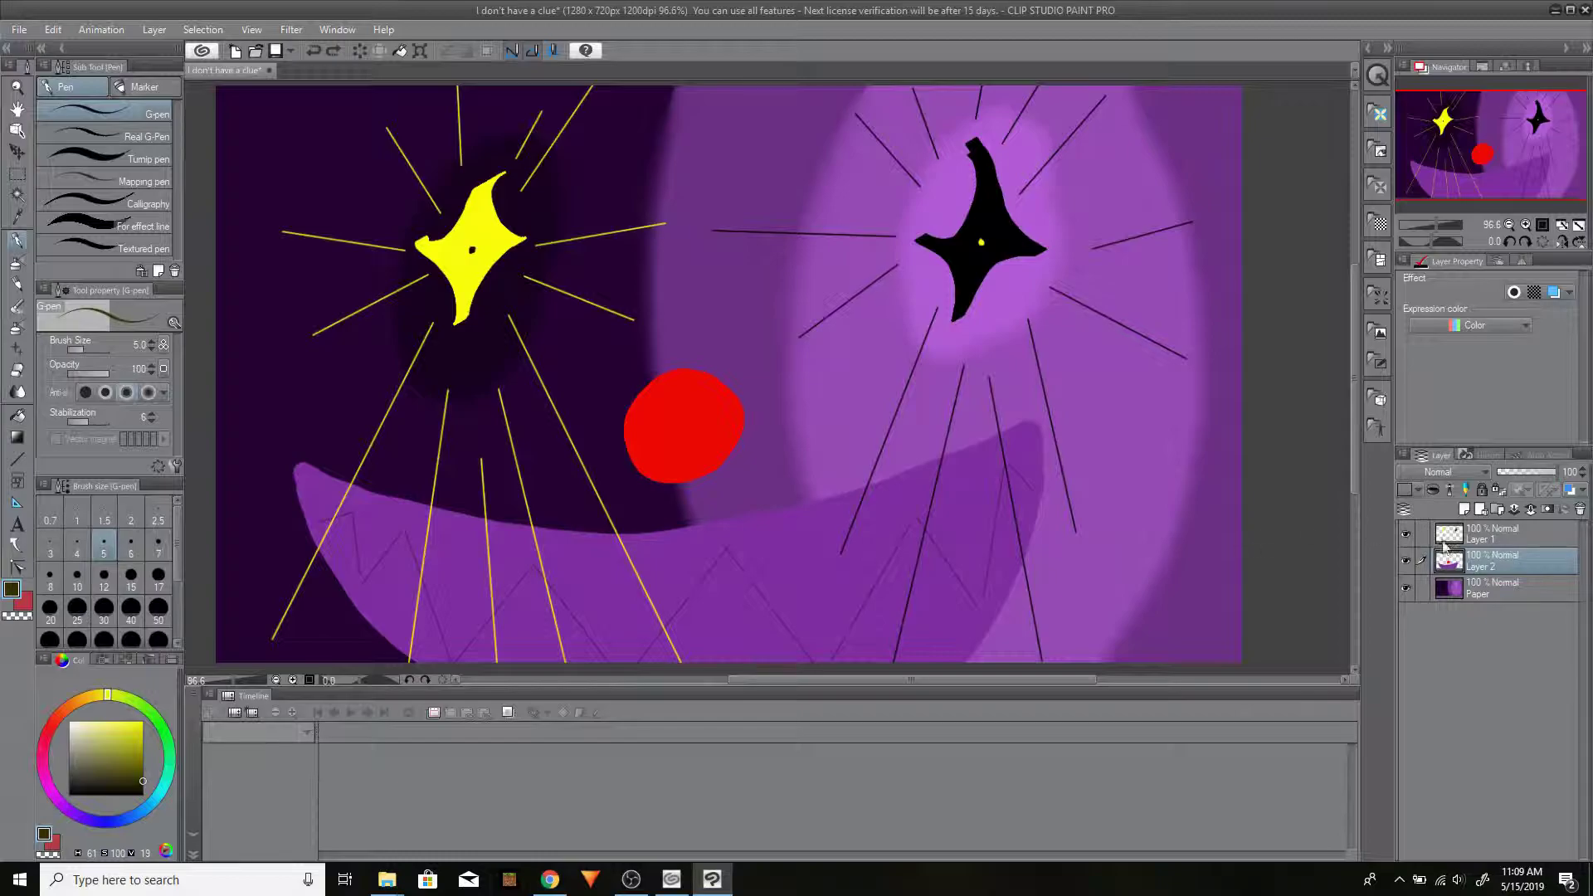
- On a new layer above Layer 2, draw a light purple highlight on the nose's right side and a yellow one on its upper left
click(1464, 508)
alt+click(905, 331)
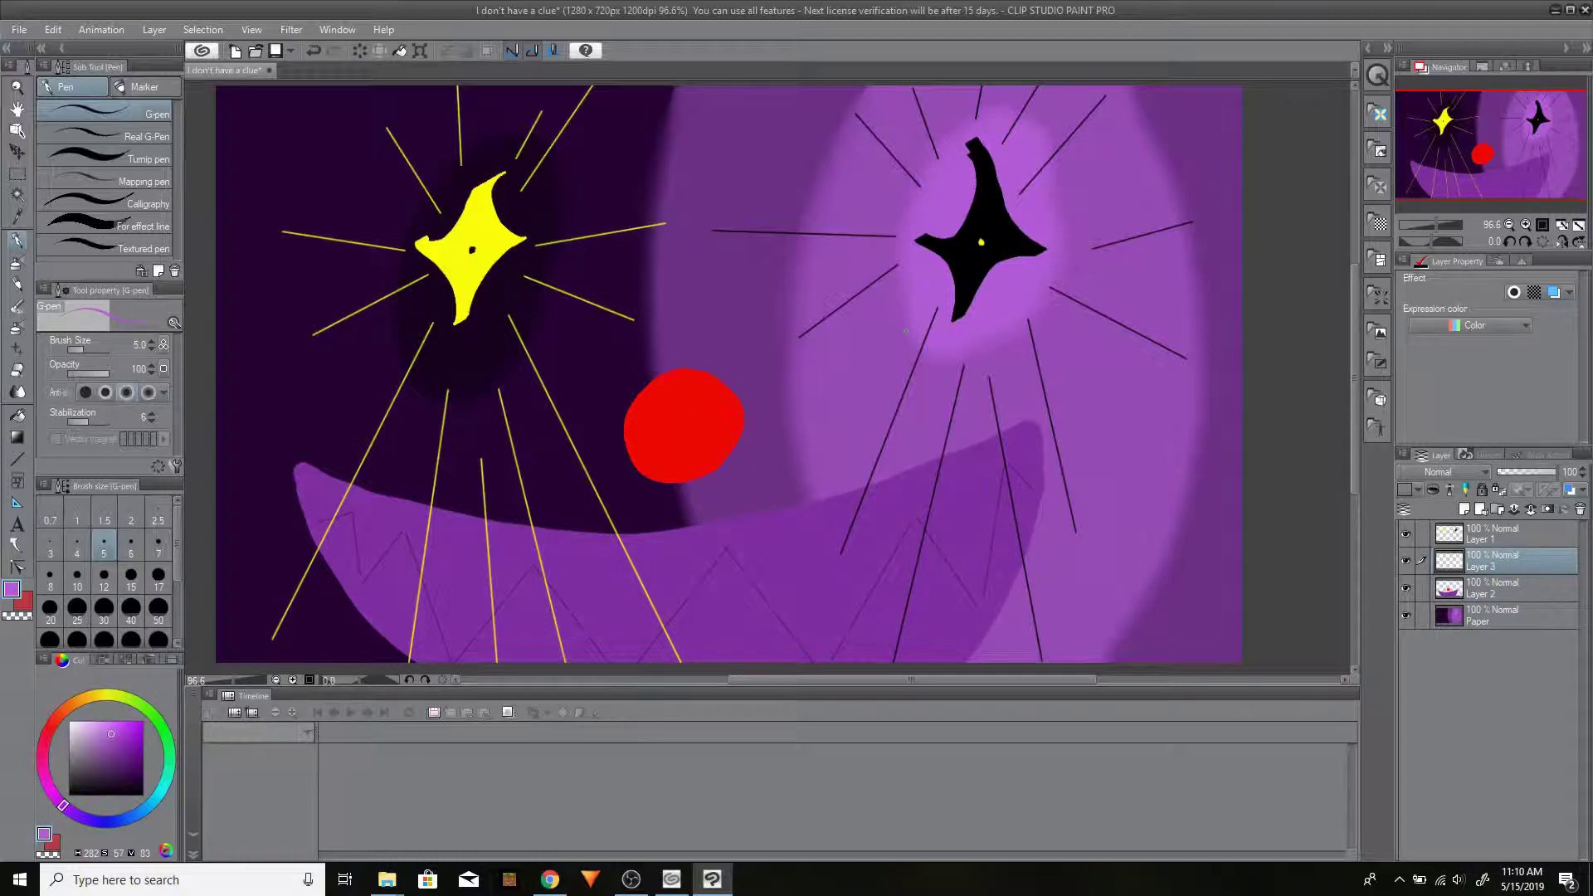
drag(715, 395, 728, 408)
alt+click(474, 229)
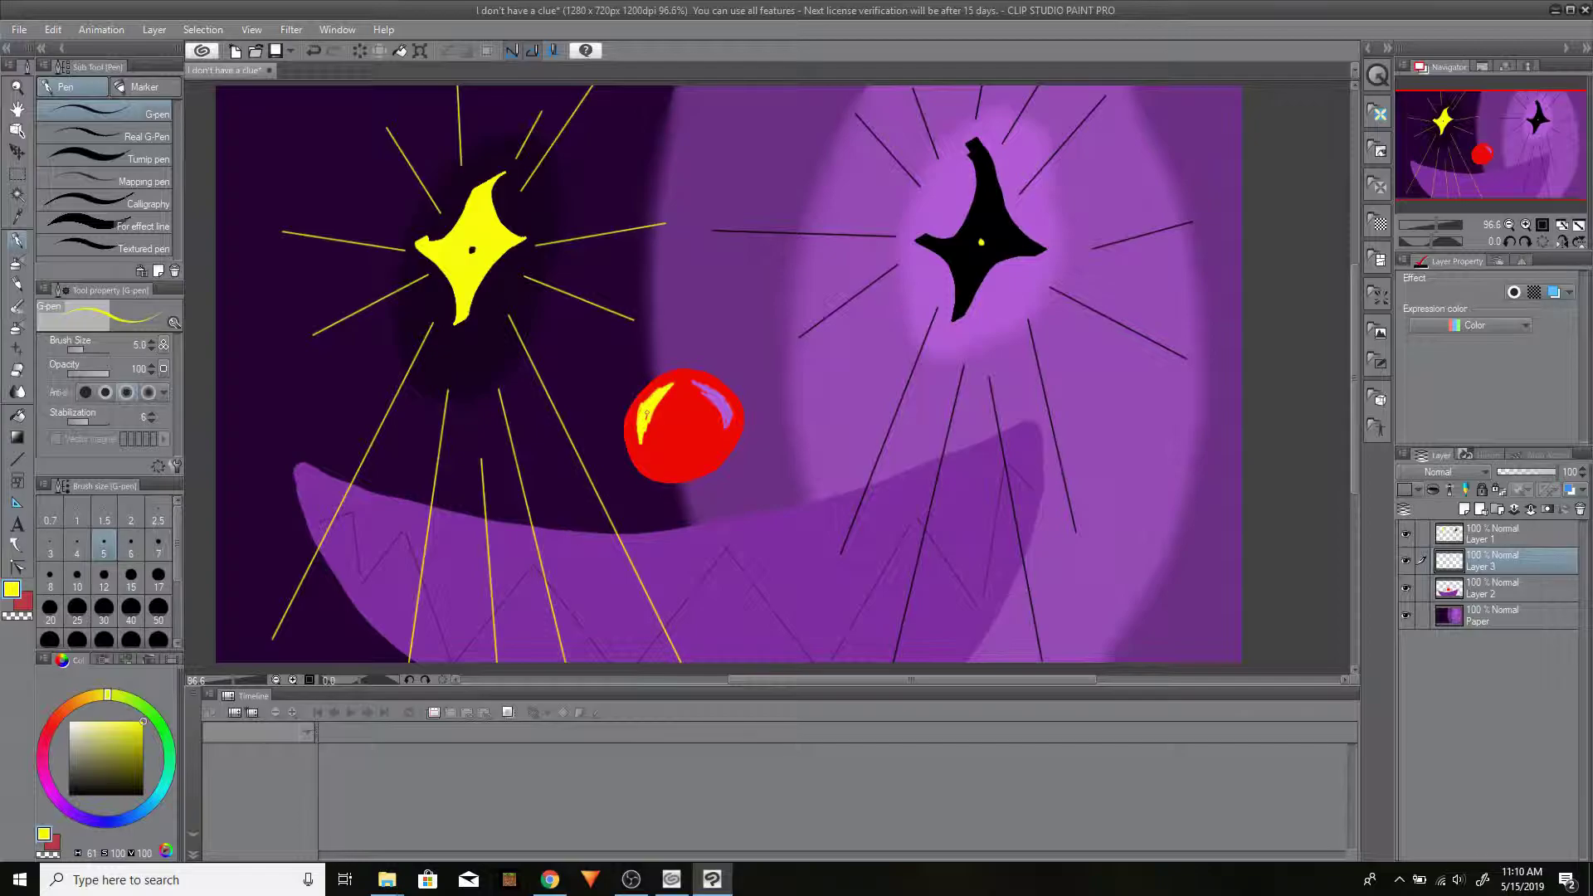
- On a new layer beneath the highlights, paint a light red band around the nose's upper half with the G-pen at size 10
click(1464, 509)
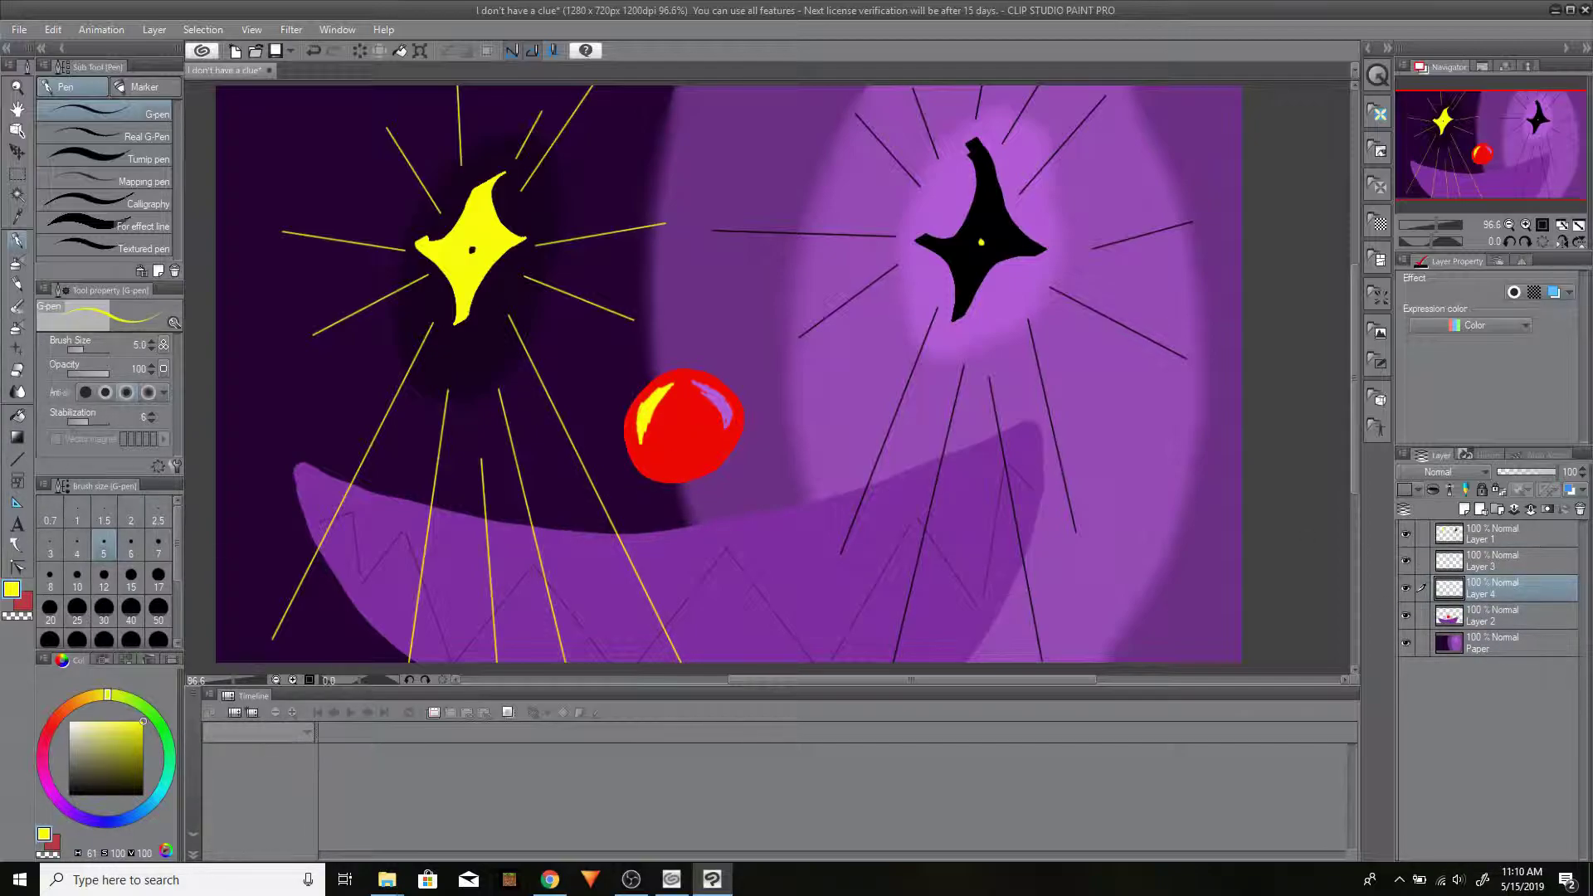
click(52, 724)
click(121, 721)
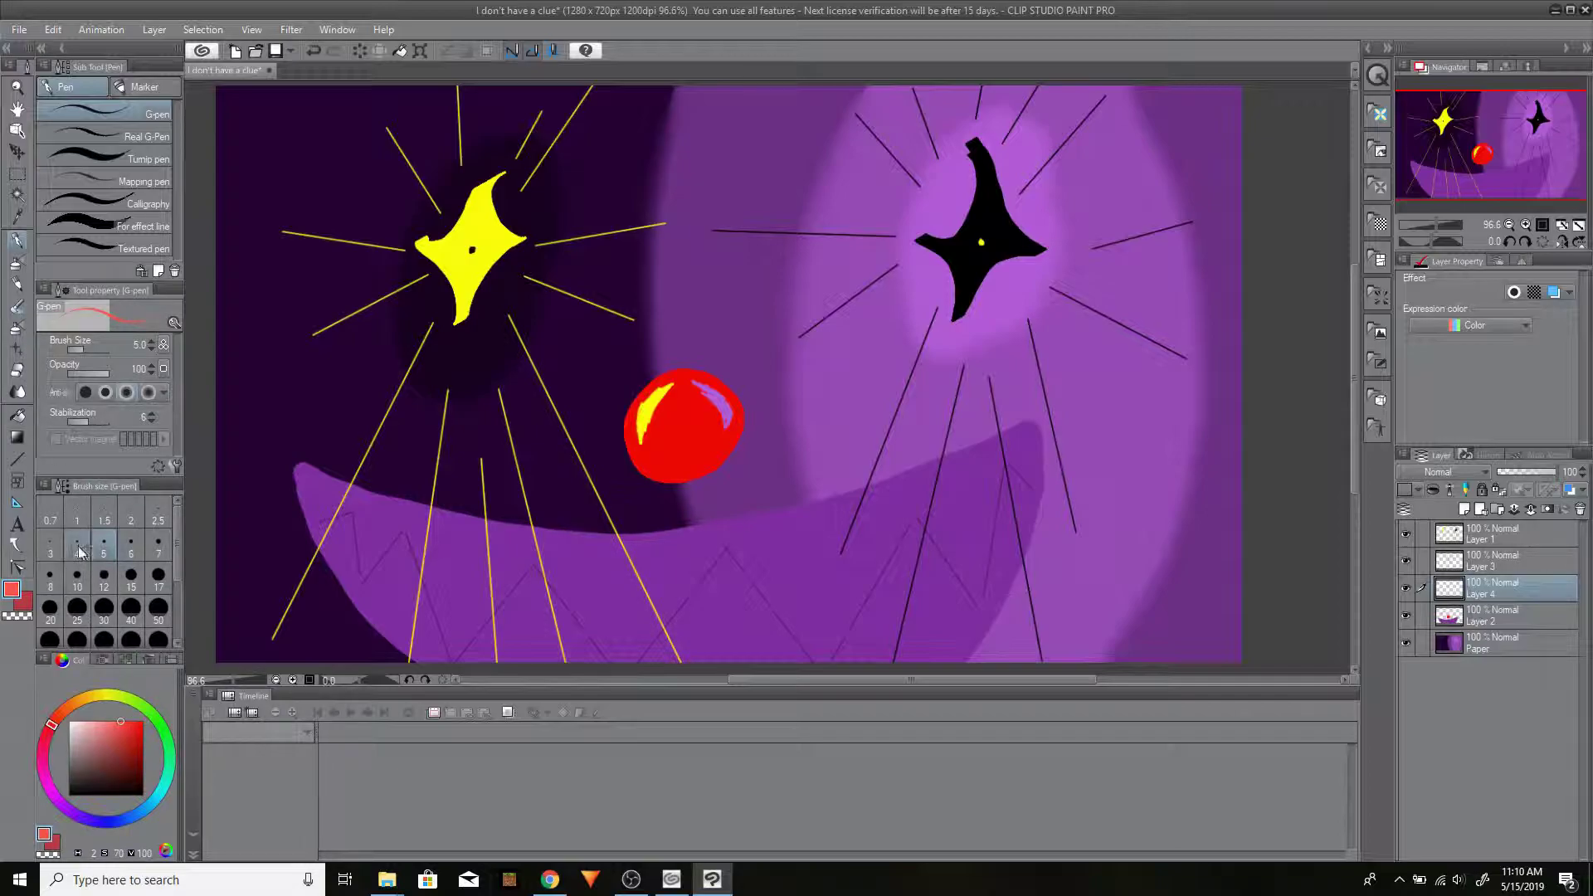
click(77, 579)
mouse_move(638, 409)
mouse_down()
mouse_move(632, 444)
mouse_move(660, 388)
mouse_move(693, 381)
mouse_move(729, 428)
mouse_move(676, 394)
mouse_up()
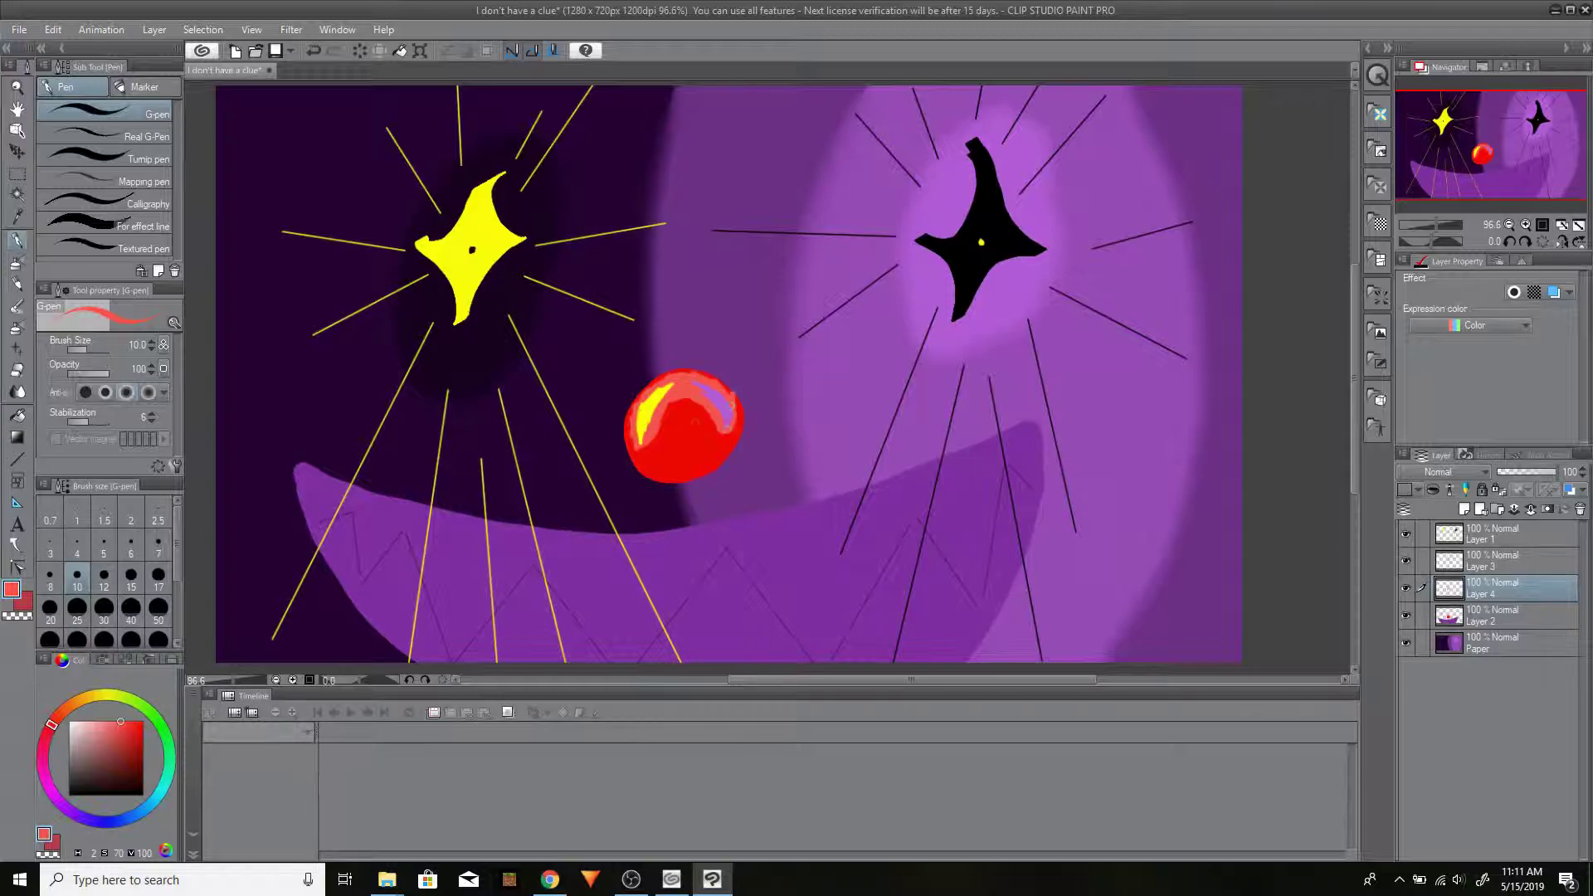
- Paint a dark red and black shadow along the nose's lower edge and soften the red shading with the Blur tool at size 30
drag(154, 770, 145, 764)
mouse_move(666, 468)
mouse_down()
mouse_move(703, 458)
mouse_move(661, 473)
mouse_move(719, 451)
mouse_move(677, 471)
mouse_move(650, 457)
mouse_move(692, 456)
mouse_move(647, 455)
mouse_move(677, 473)
mouse_move(718, 455)
mouse_move(670, 466)
mouse_up()
click(144, 794)
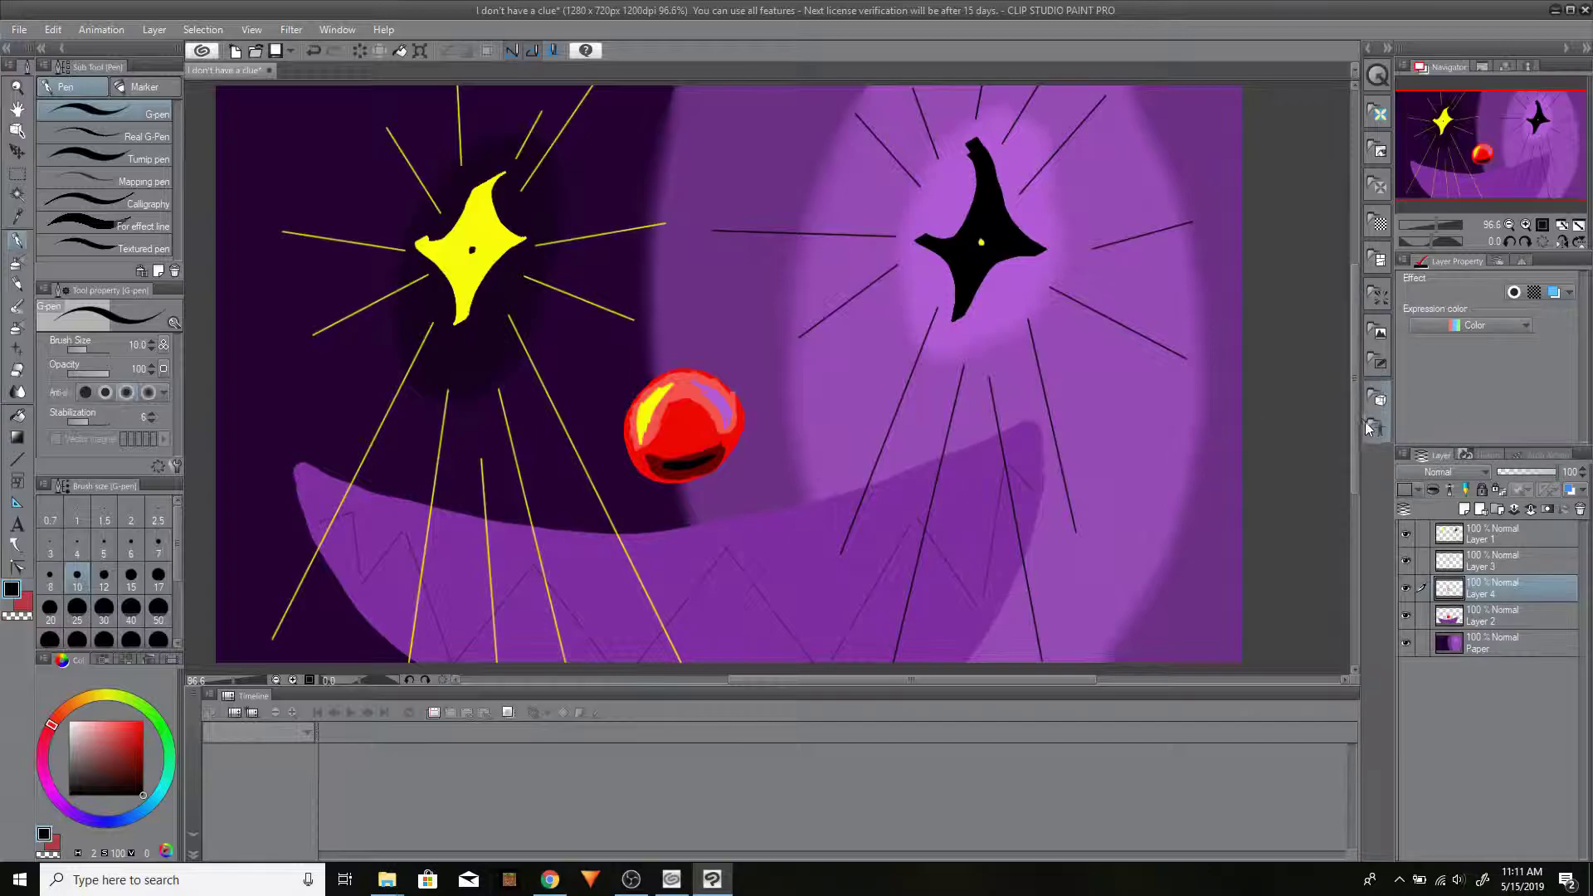
click(16, 392)
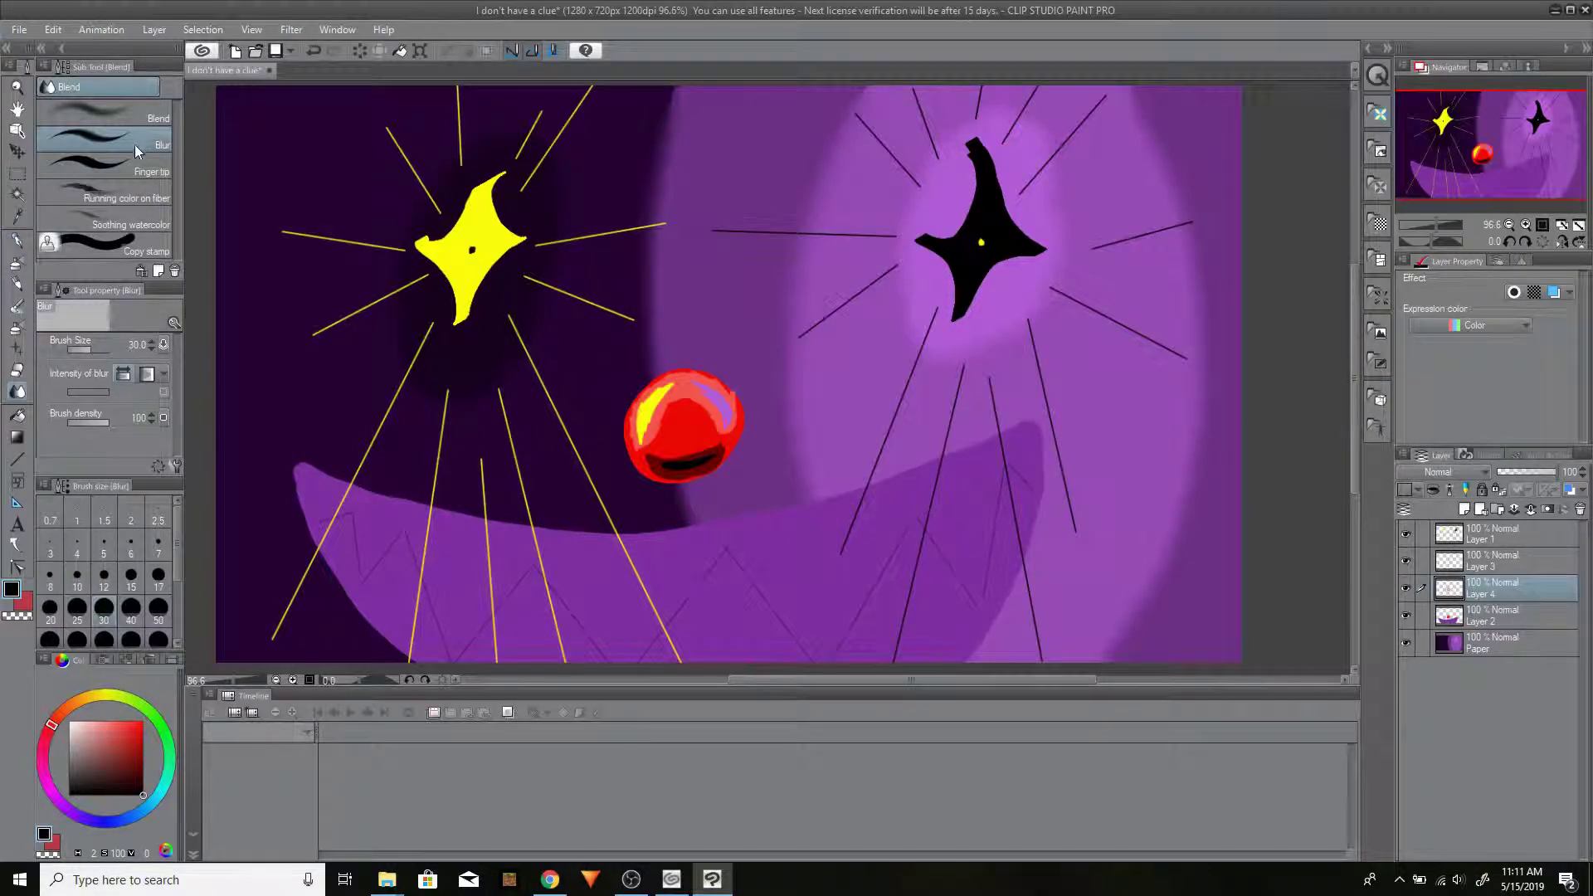
mouse_move(641, 444)
mouse_down()
mouse_move(659, 395)
mouse_move(694, 400)
mouse_move(719, 432)
mouse_move(644, 389)
mouse_move(687, 382)
mouse_move(658, 466)
mouse_move(703, 468)
mouse_move(721, 447)
mouse_move(662, 459)
mouse_move(730, 440)
mouse_move(682, 469)
mouse_move(645, 418)
mouse_up()
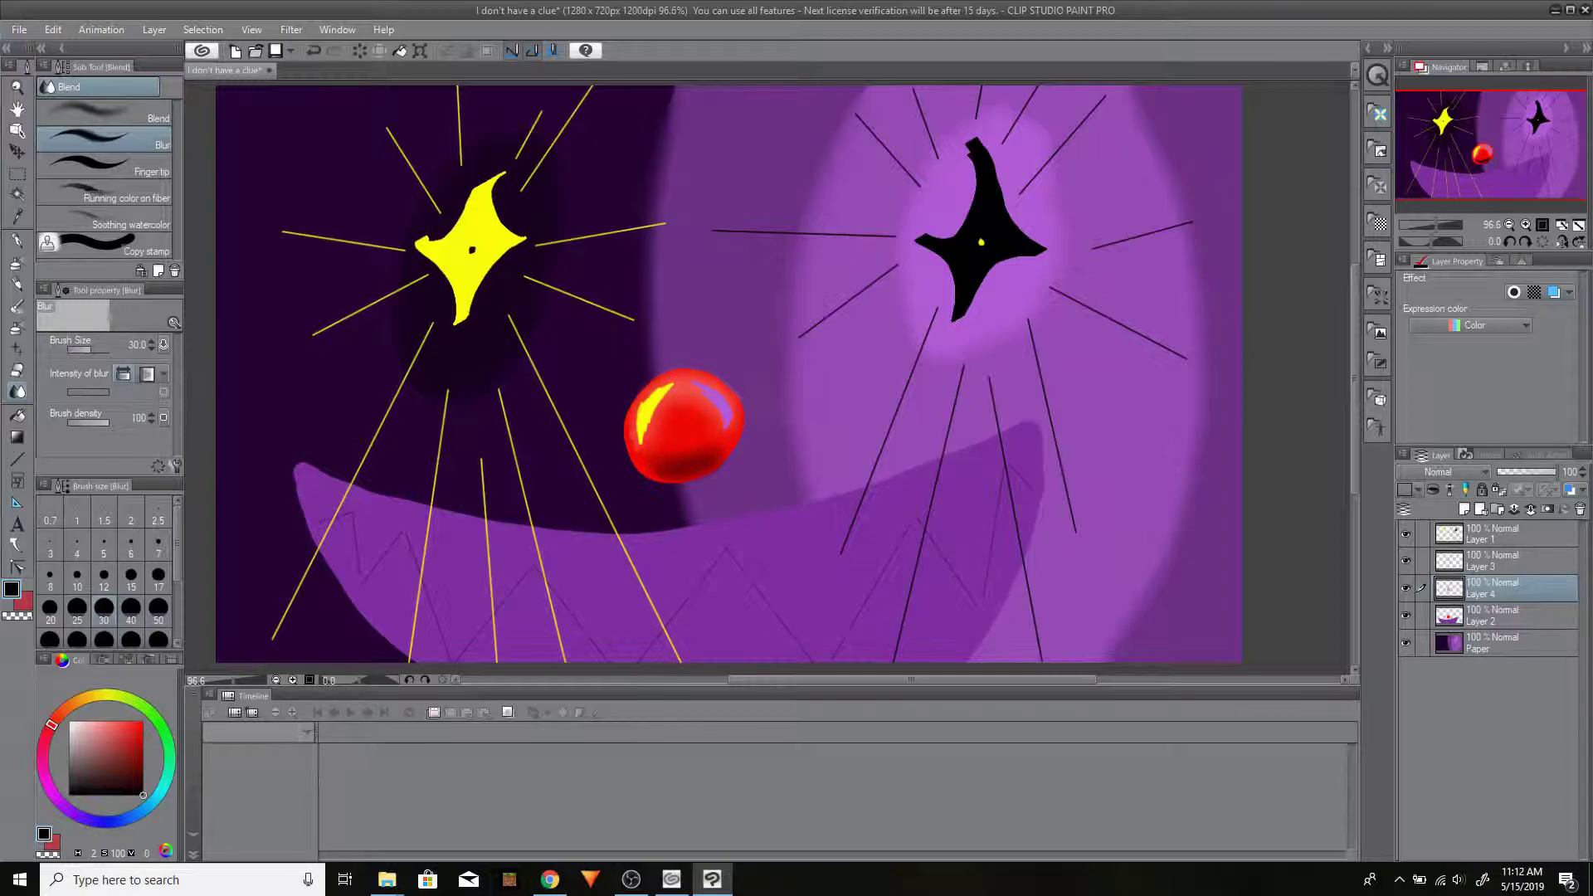
- Merge the highlight layer into Layer 4 and blur the yellow and purple highlights into the red nose
click(1449, 560)
click(1529, 510)
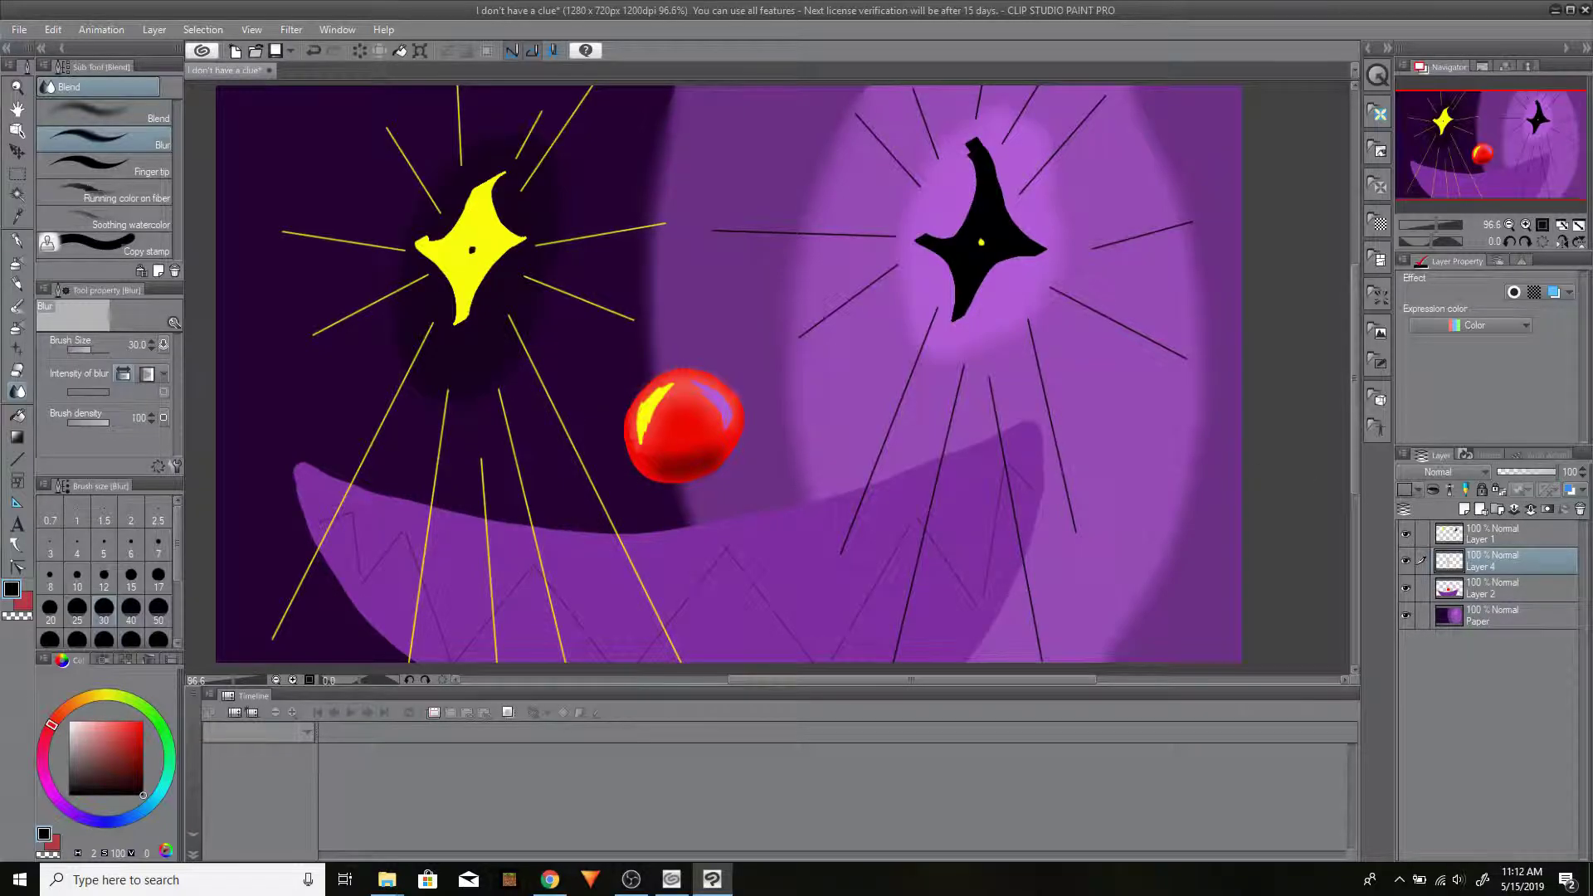
drag(669, 387, 643, 425)
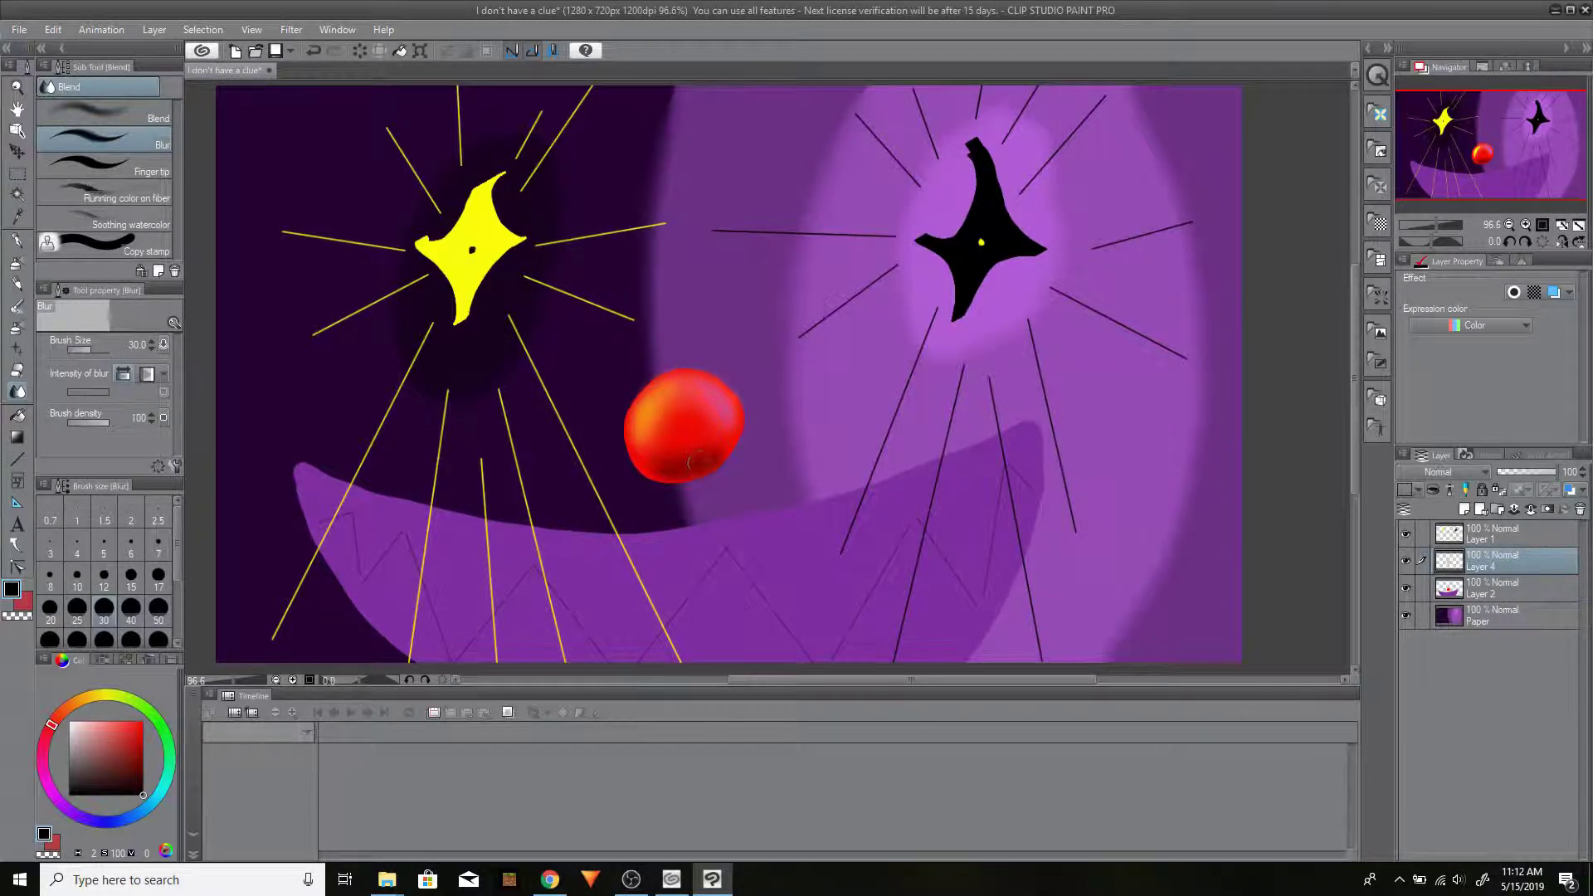
- Merge Layer 4, Layer 2 and Layer 1 down into the Paper layer
click(1531, 510)
click(1531, 509)
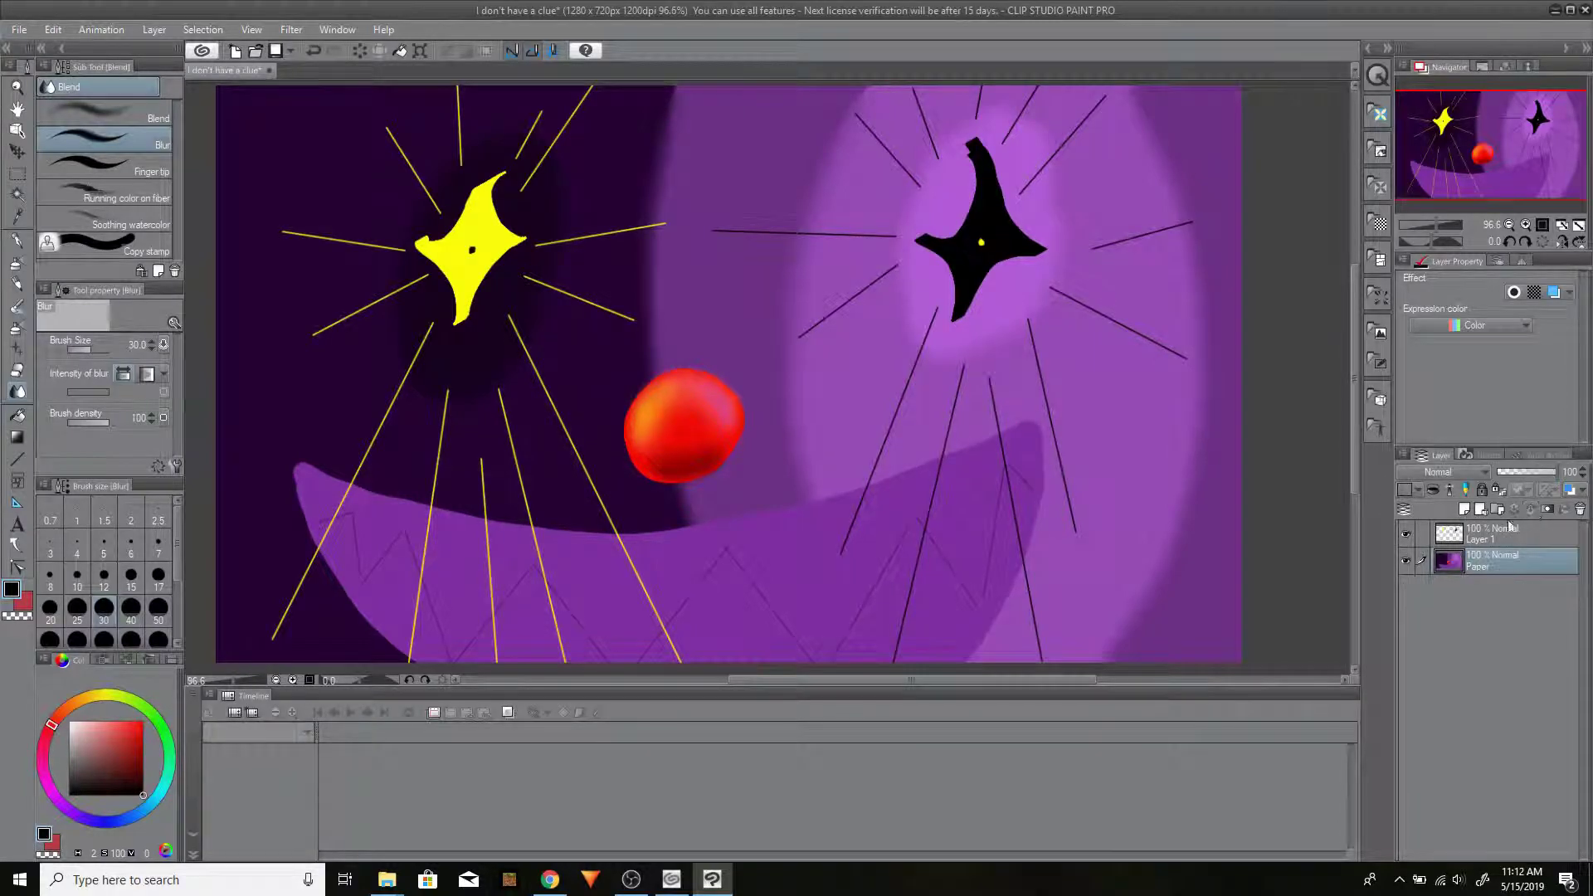
click(1518, 529)
click(1527, 511)
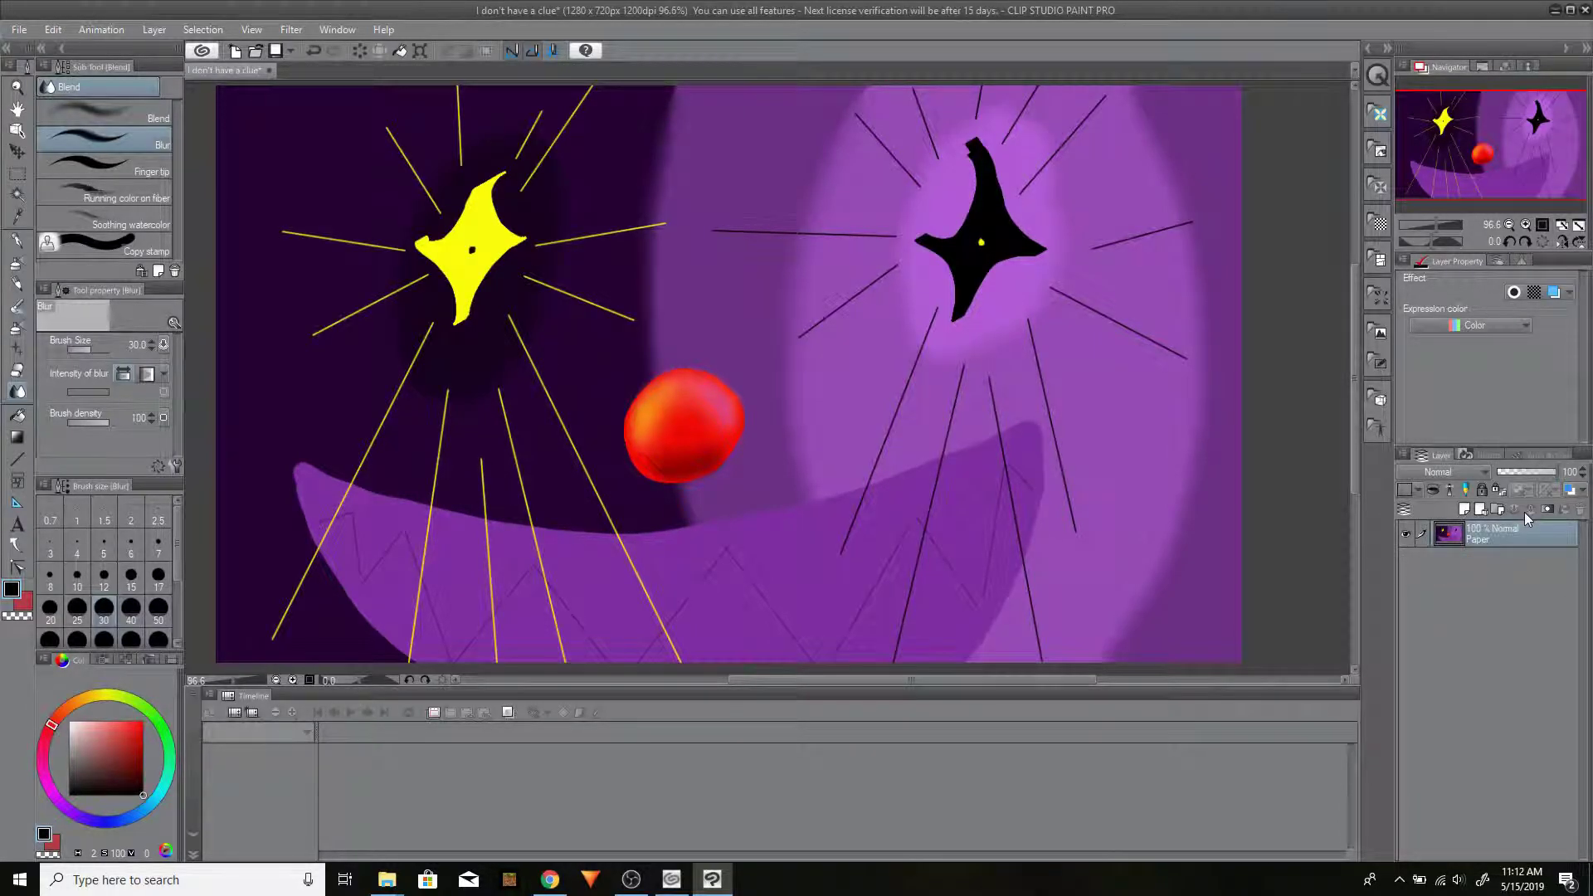
- Save the illustration in the Thumbnails folder as "The galaxy of madness" in CLIP STUDIO FORMAT
key(ctrl+s)
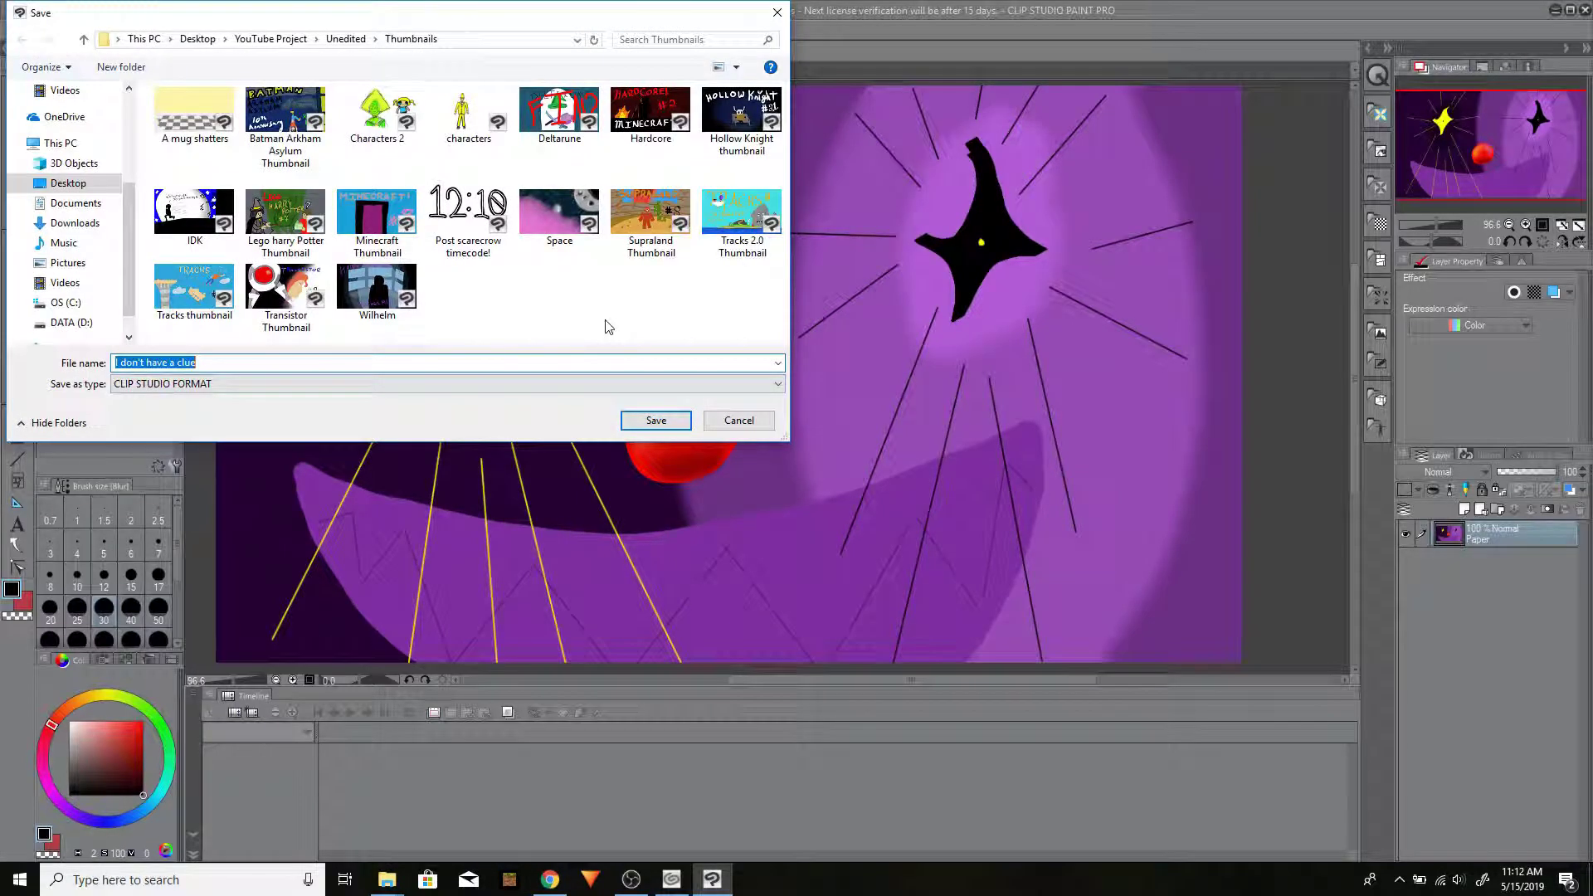
key(BackSpace)
text(The galaxy of madness)
click(655, 420)
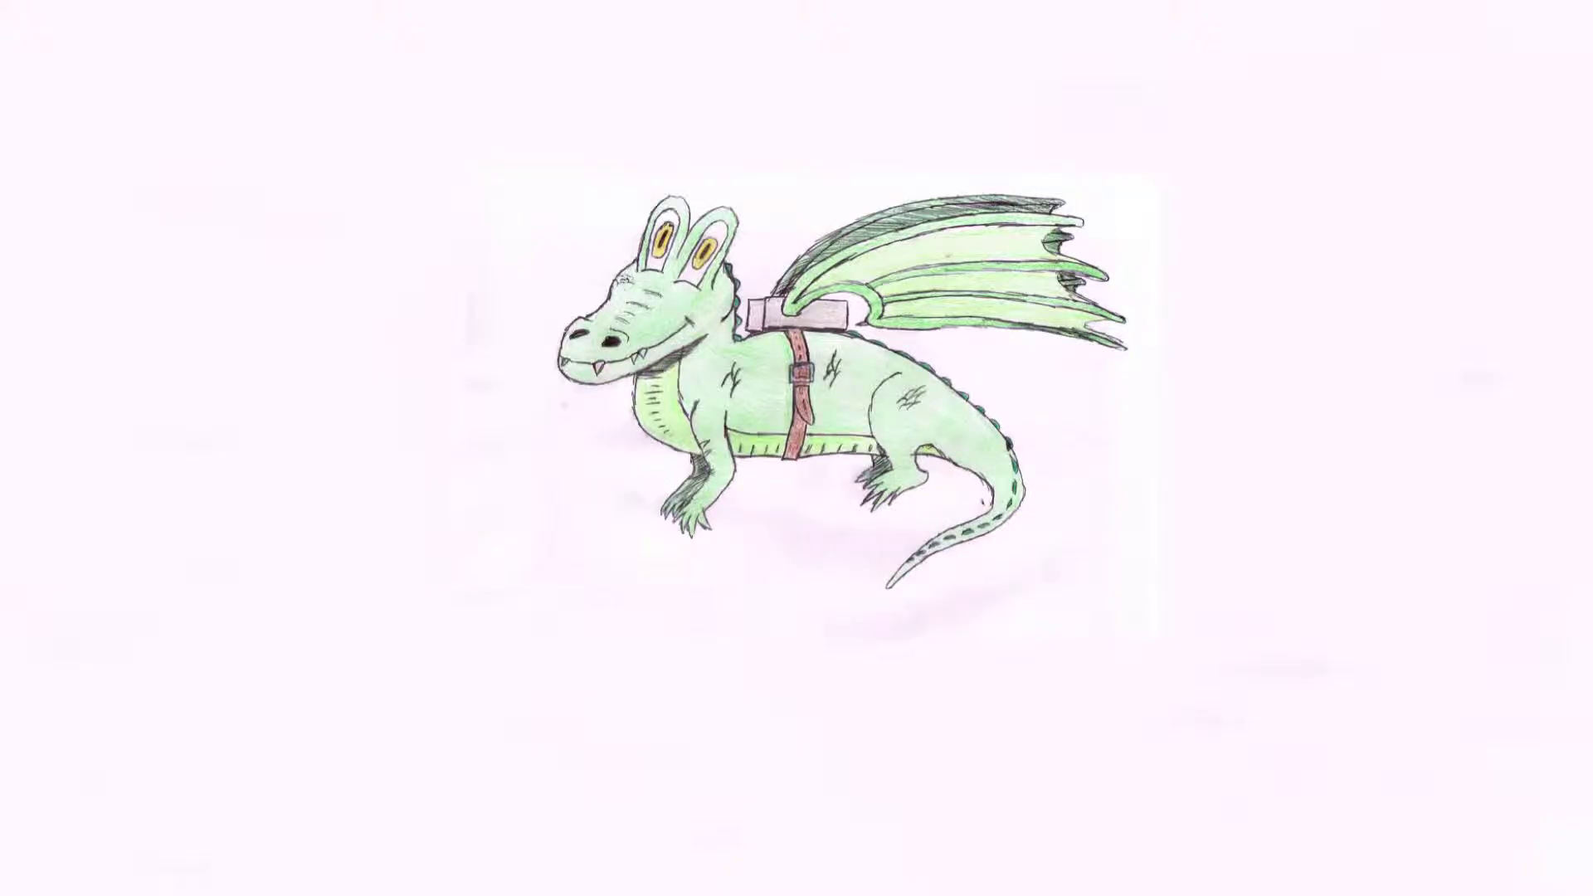